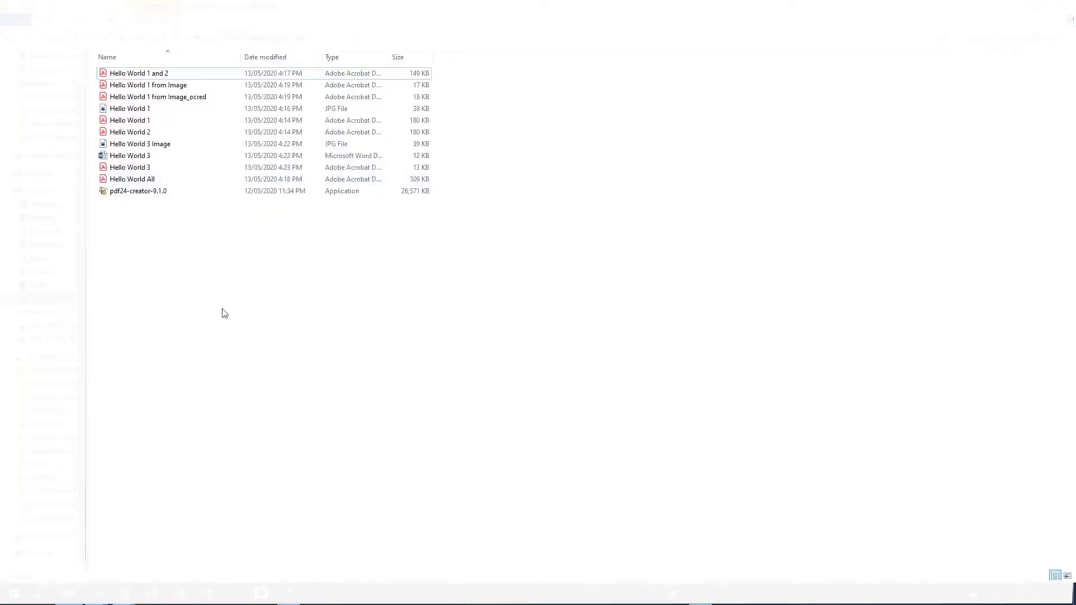
Step: Look through the Hello World All PDF, then close it to return to the folder
left_click(144, 186)
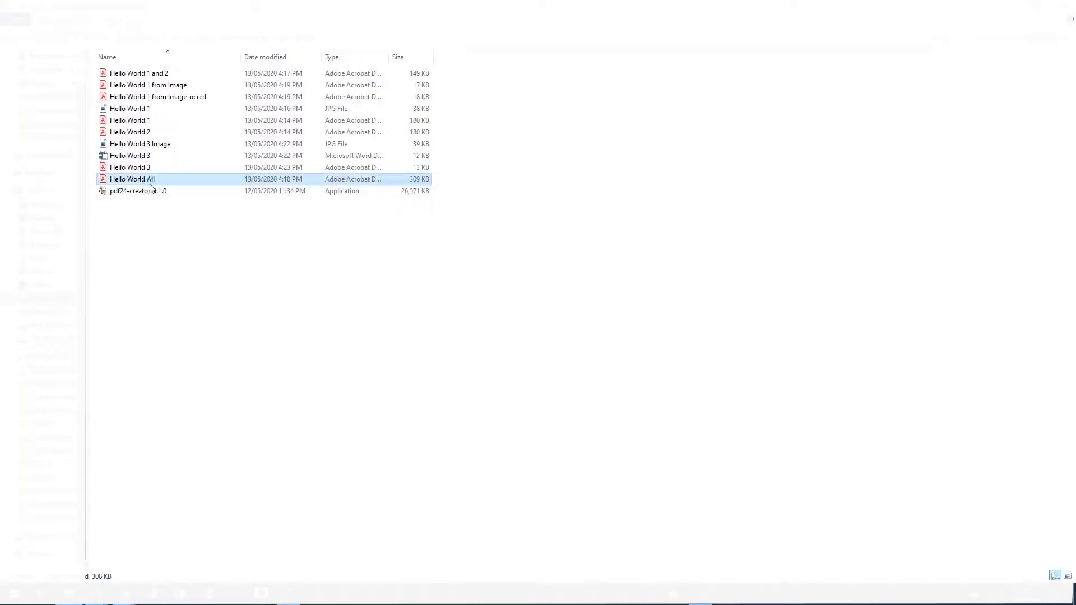
scroll(308, 399, "down", 3)
scroll(272, 374, "down", 5)
scroll(284, 376, "up", 3)
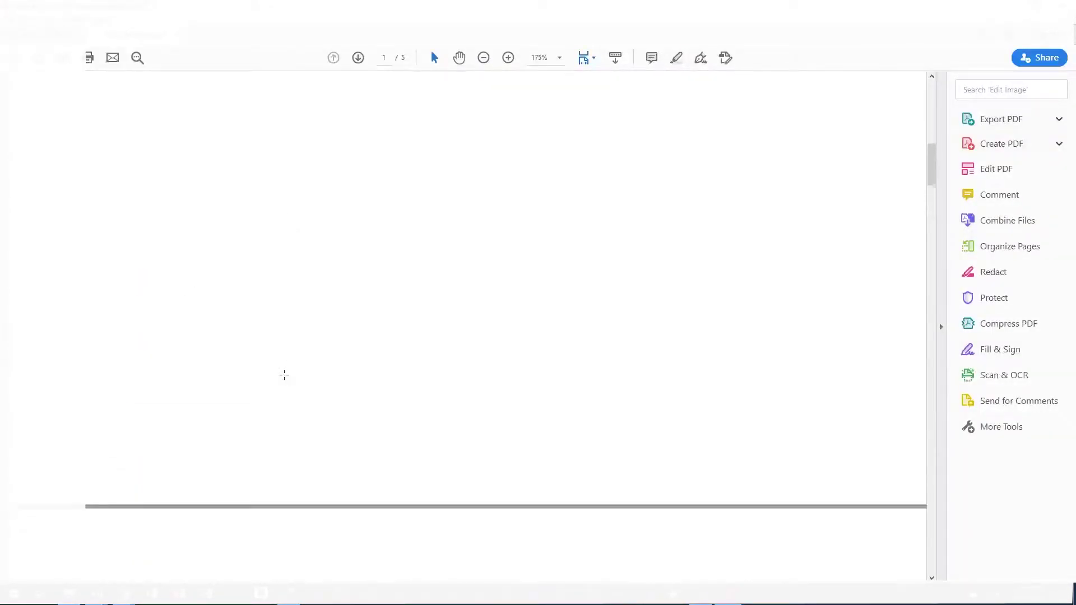
key("alt+F4")
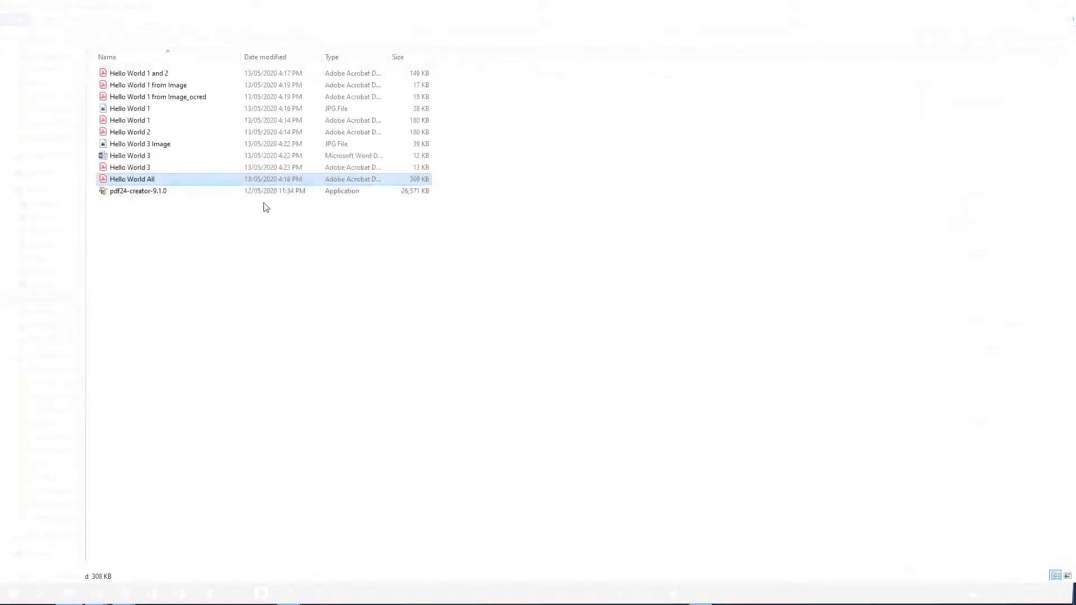
Step: Launch PDF24's Lock PDF tool on Hello World All
right_click(161, 178)
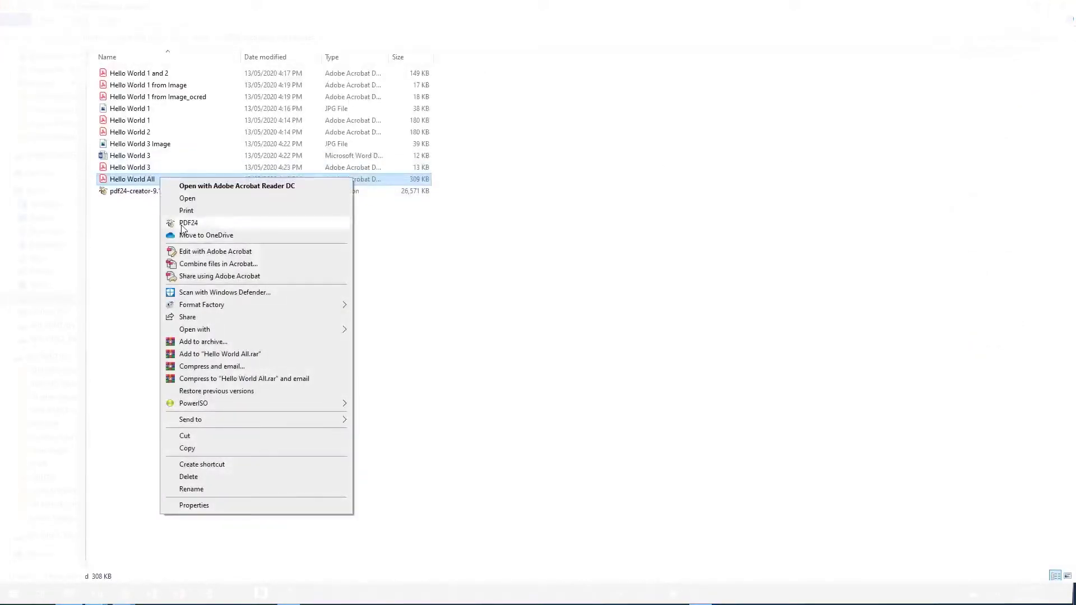
left_click(182, 223)
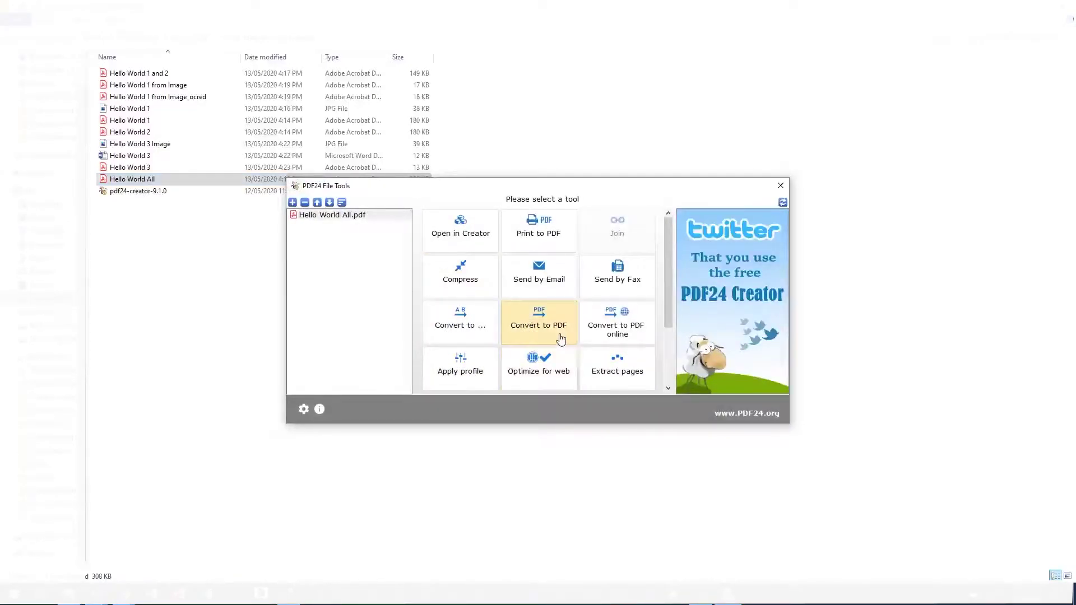
scroll(541, 331, "down", 3)
left_click(542, 337)
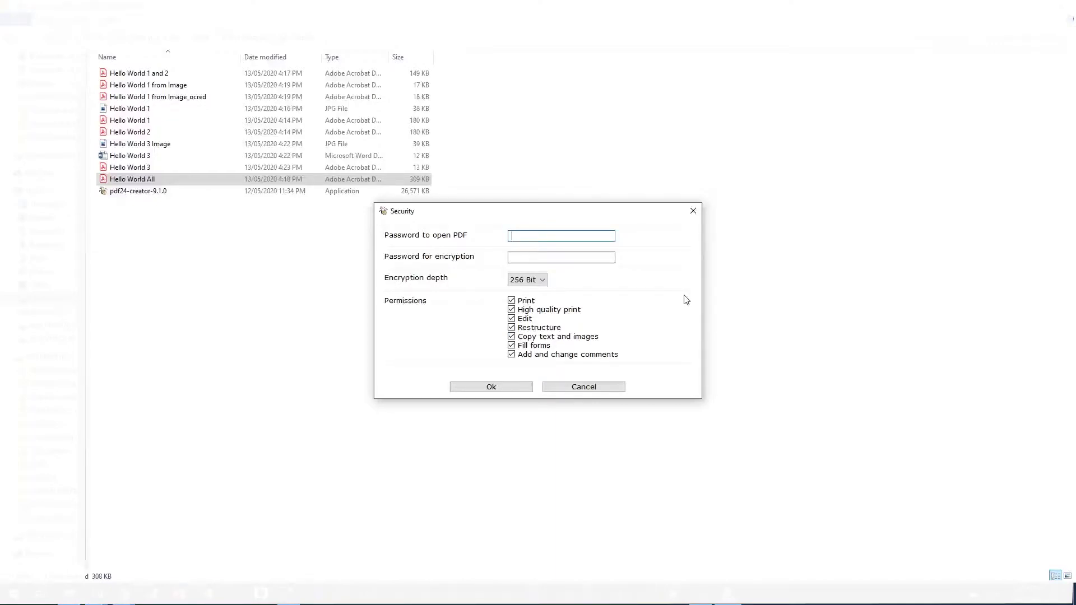
Step: Enter the open and encryption passwords and save the locked copy as Hello World All_locked
key("Tab")
type("123")
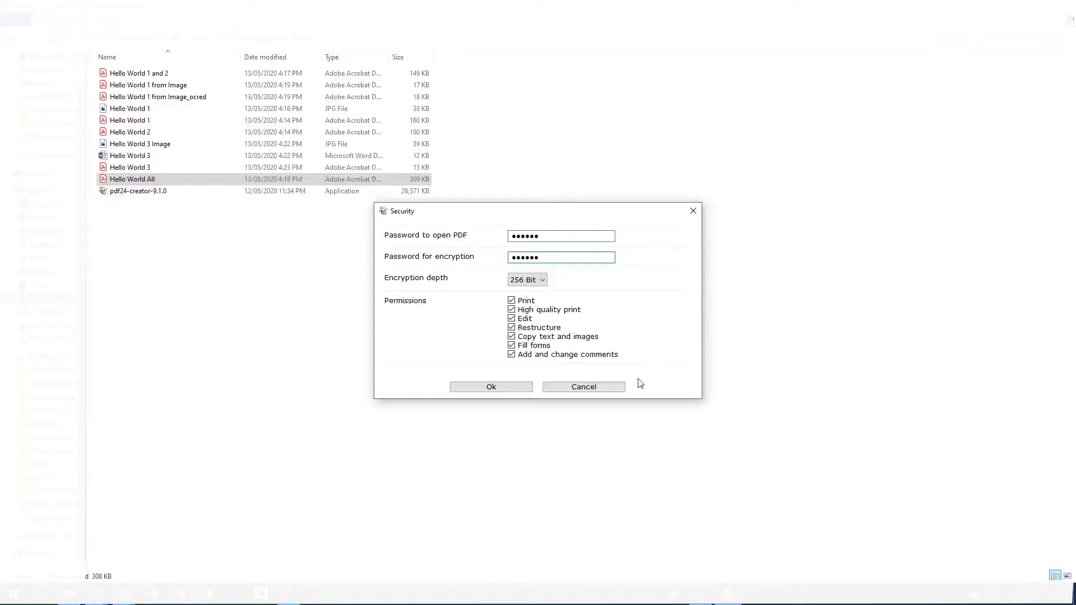
left_click(511, 336)
left_click(501, 392)
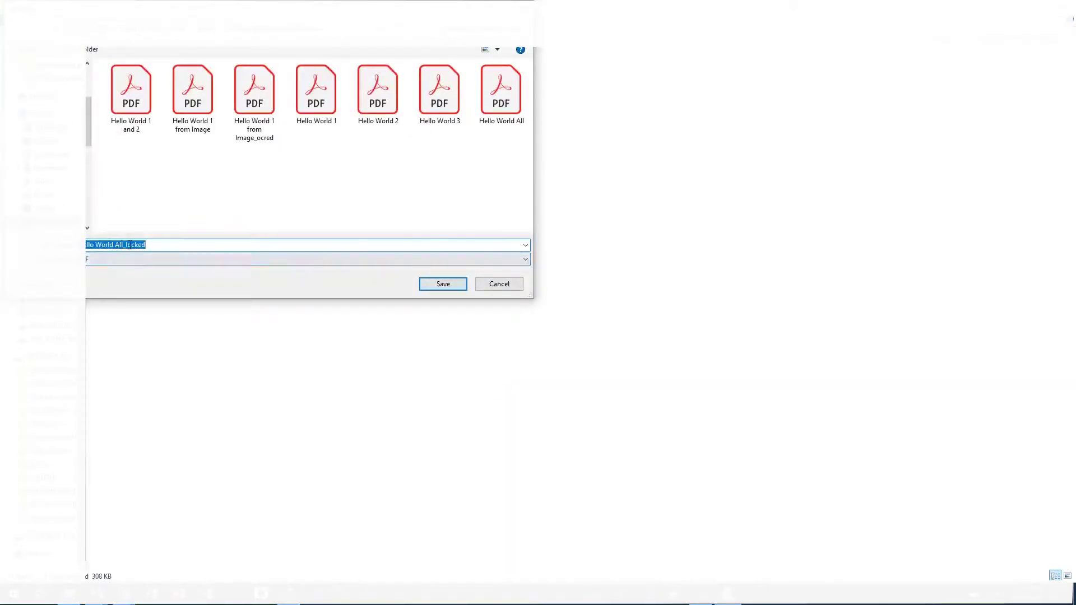
left_click(434, 284)
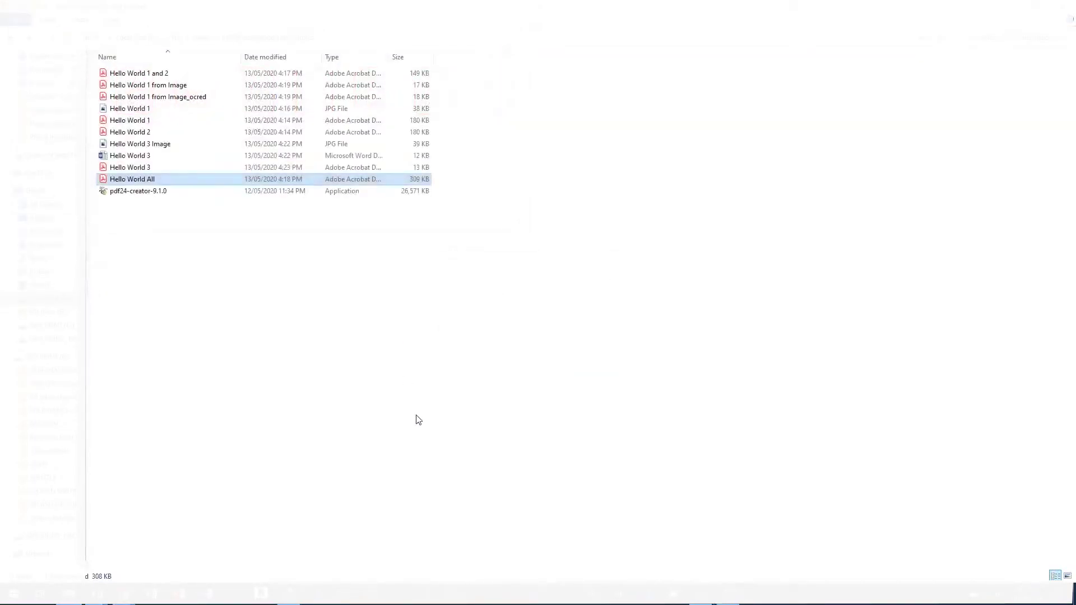
double_click(168, 191)
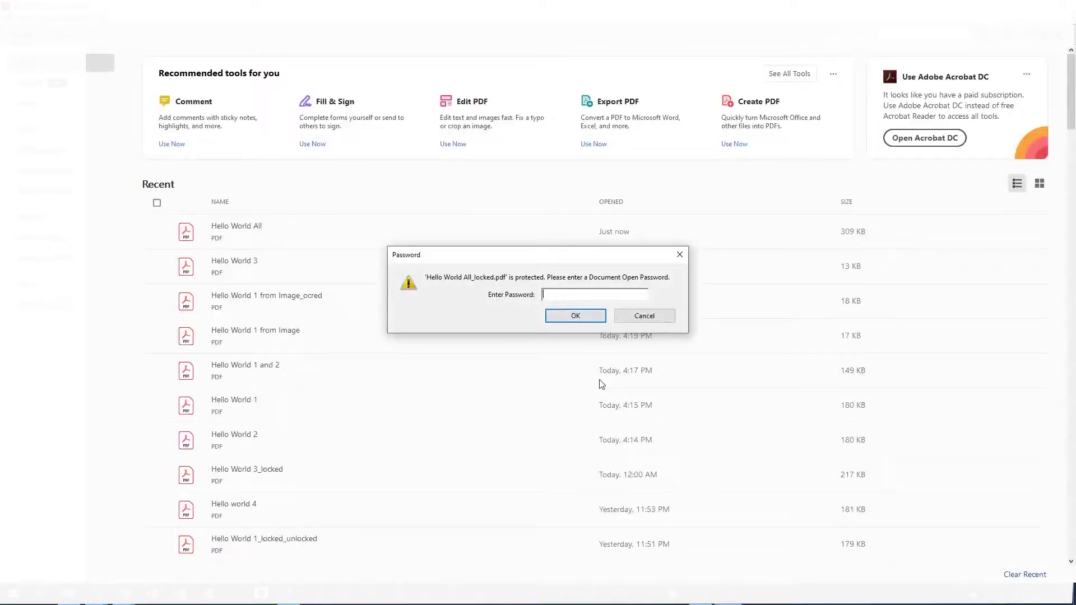
type("123")
key("Return")
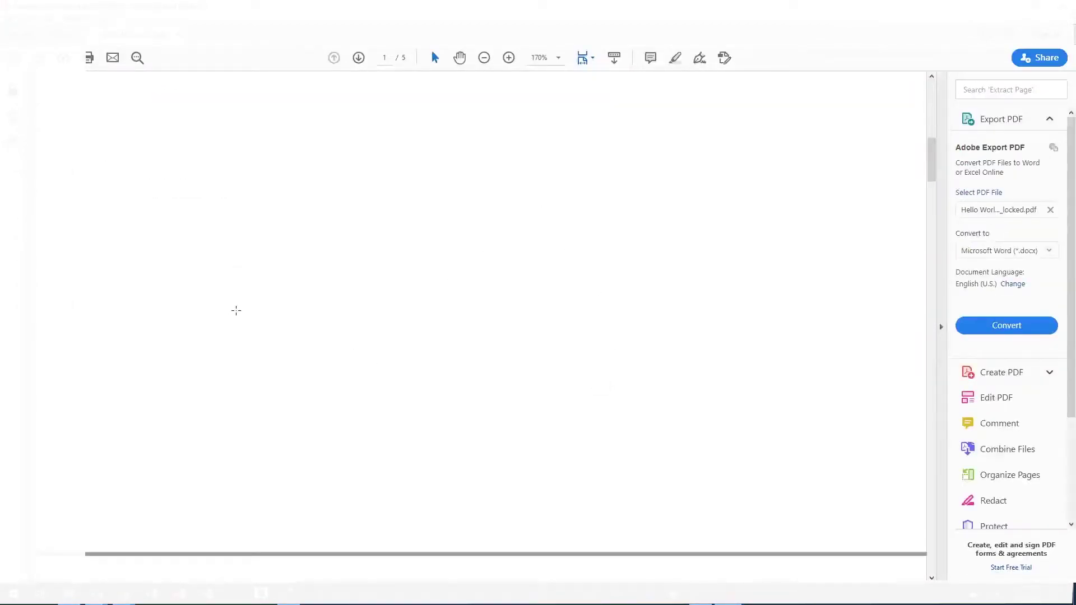
key("alt+F4")
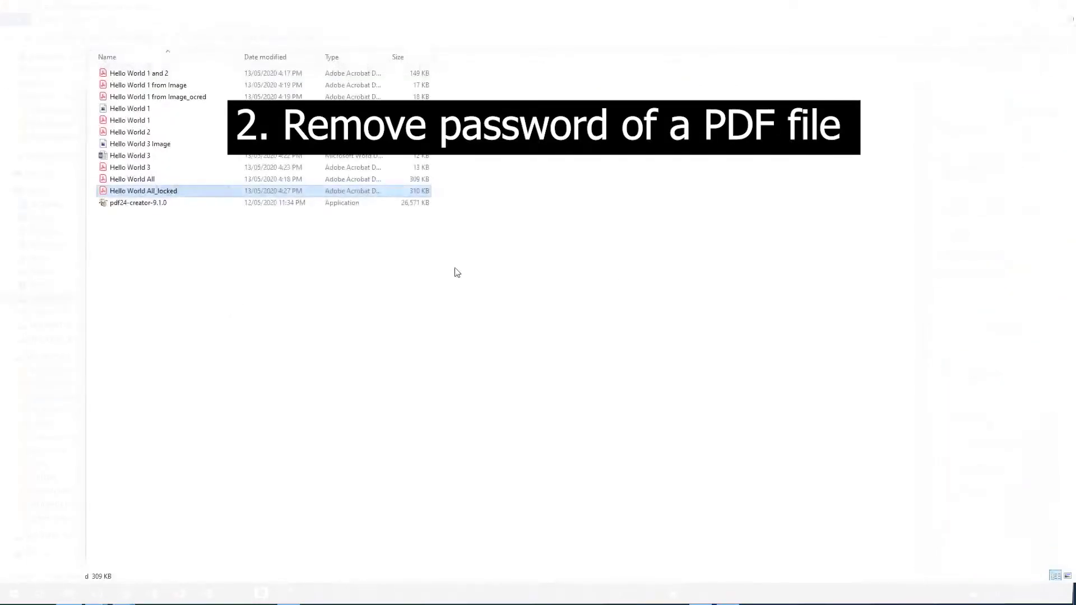
left_click(168, 191)
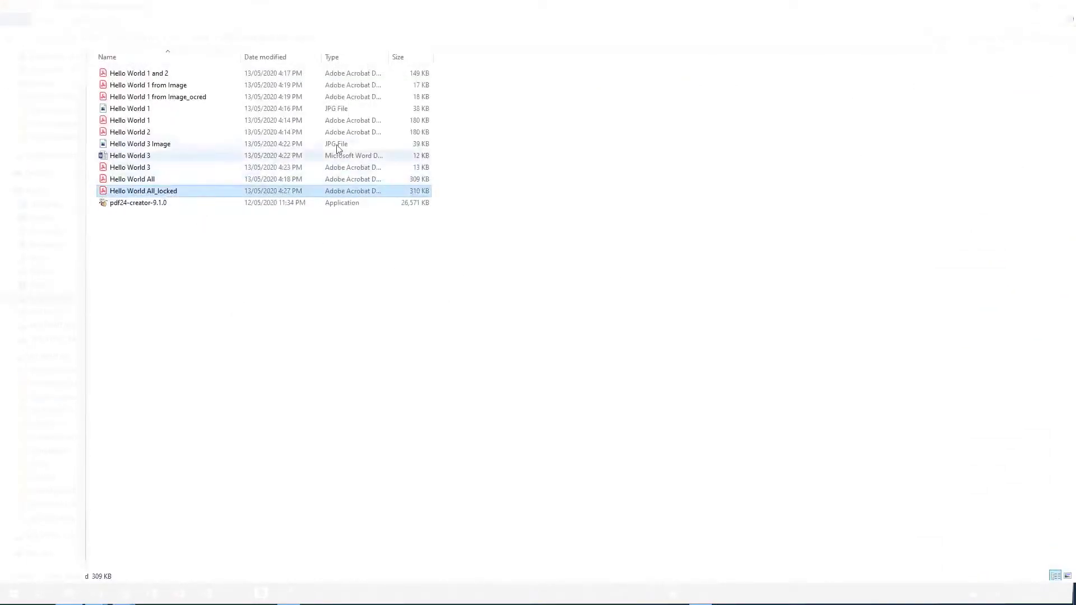
left_click(250, 366)
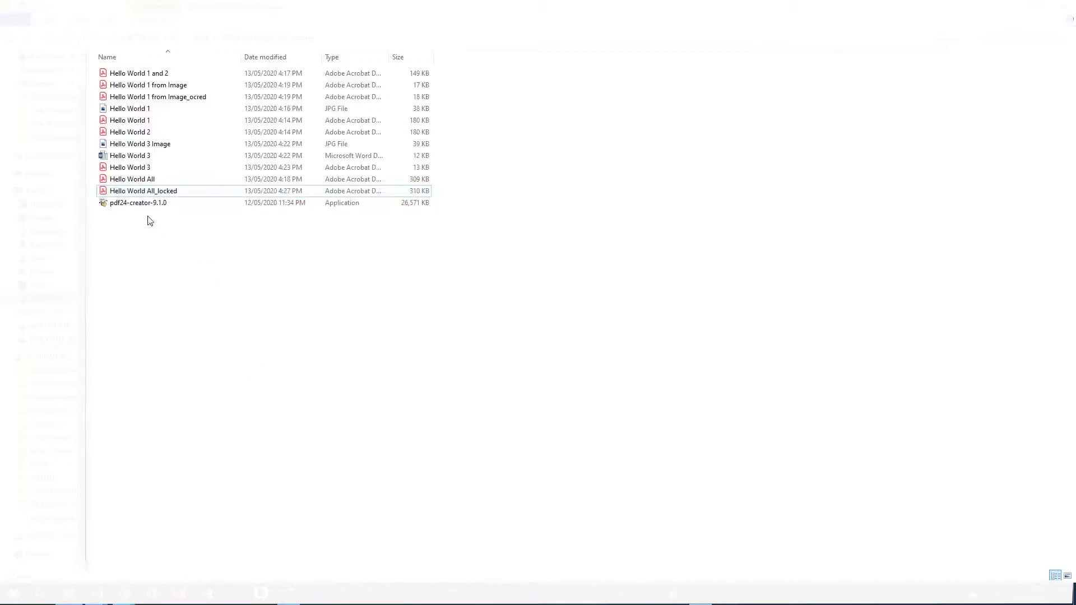
left_click(152, 194)
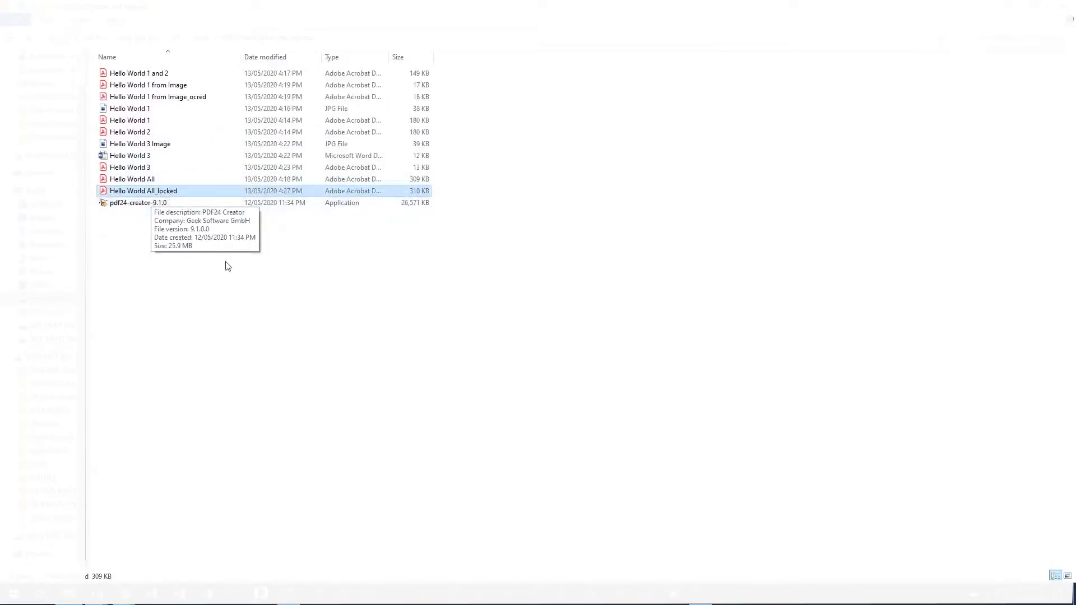
Step: Unlock Hello World All_locked with PDF24's Unlock PDF tool using its password, and save the copy
right_click(148, 190)
left_click(182, 234)
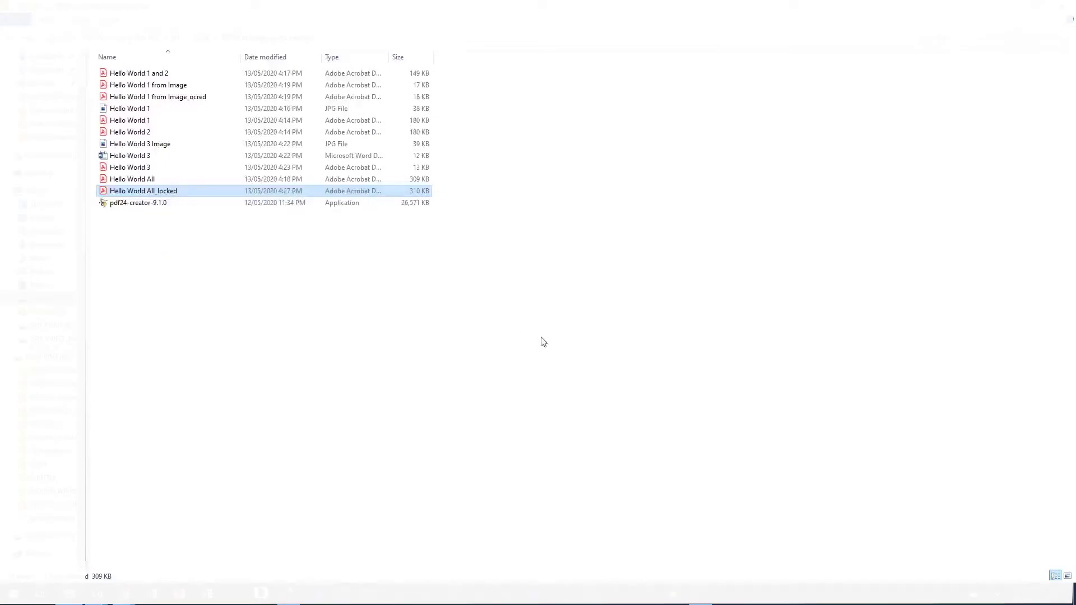
scroll(560, 331, "down", 2)
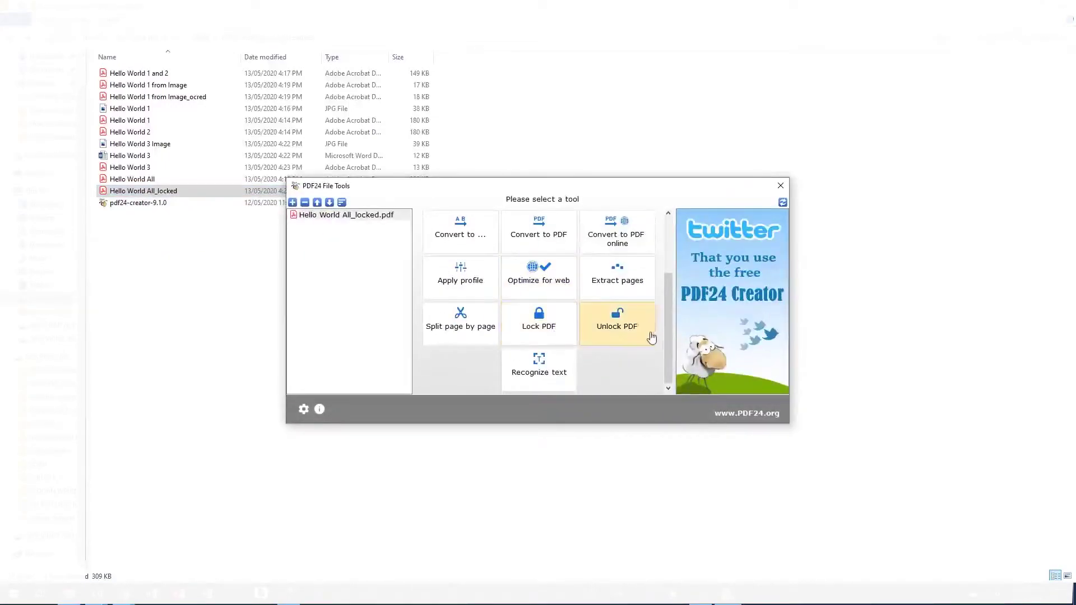
left_click(629, 331)
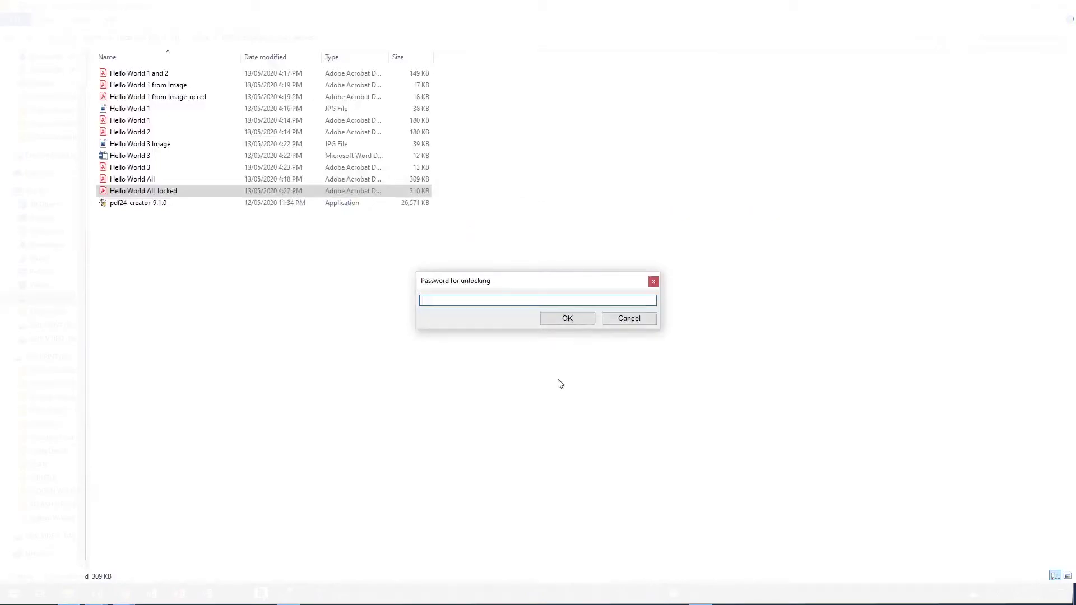
type("1234567")
key("Return")
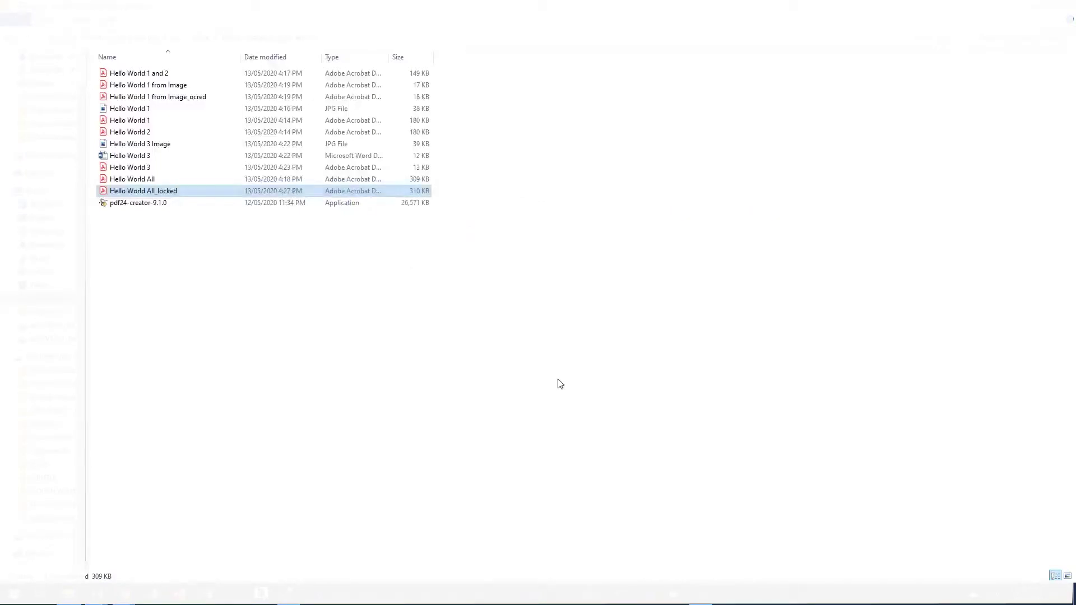
left_click(442, 287)
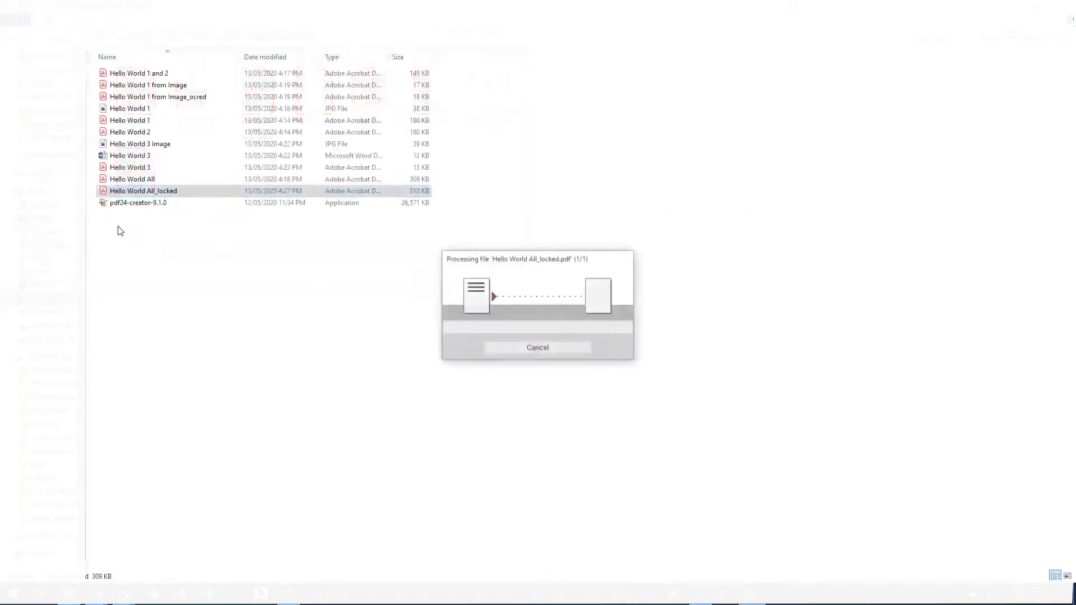
Step: Clear the selection and refresh the Hello World folder listing
left_click(268, 328)
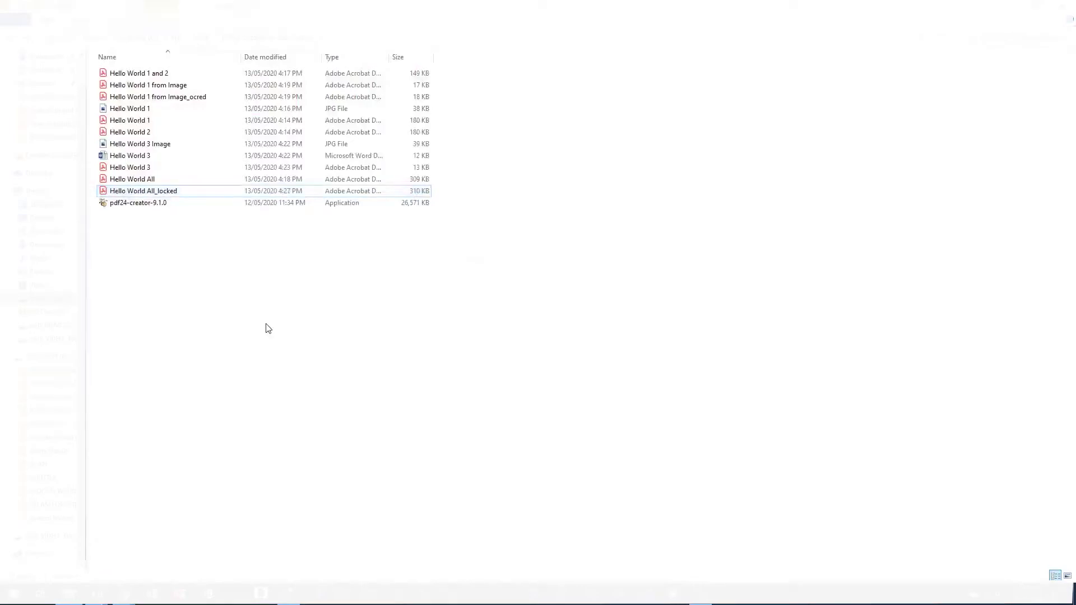
right_click(250, 295)
left_click(281, 357)
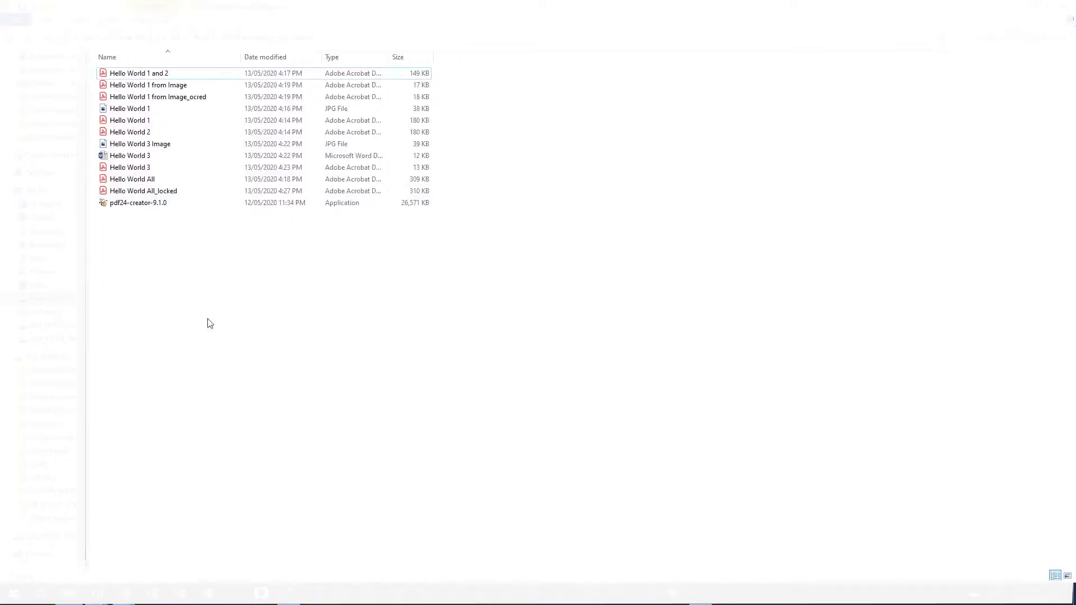
double_click(200, 204)
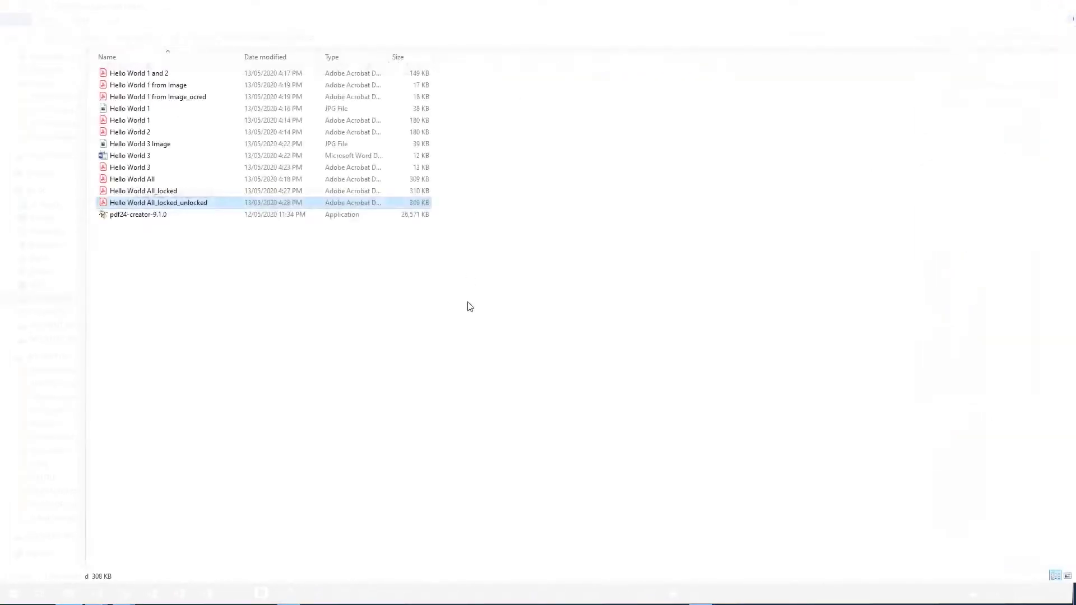
left_click(376, 403)
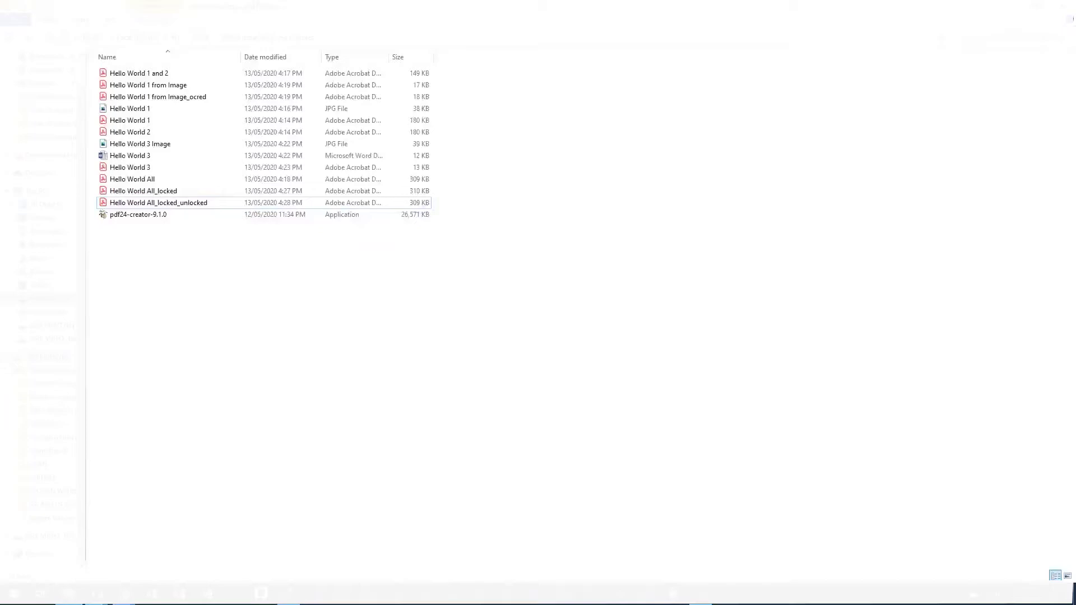
Step: Select the Hello World All_locked_unlocked PDF in File Explorer
left_click(186, 205)
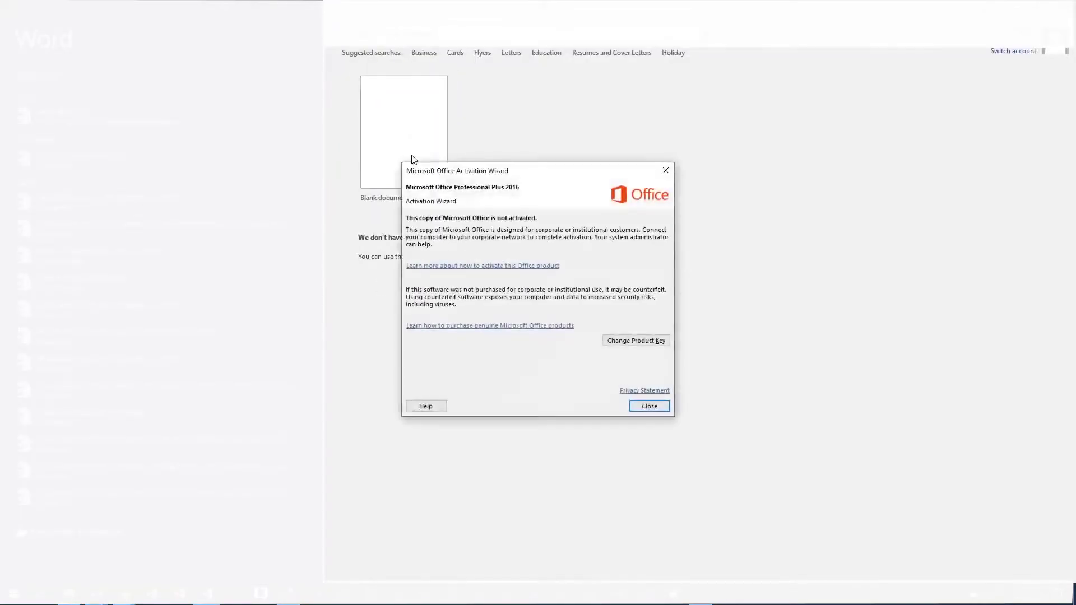
Step: Start a blank Word document headed 'Hellow World' with the hello image pasted below
left_click(650, 405)
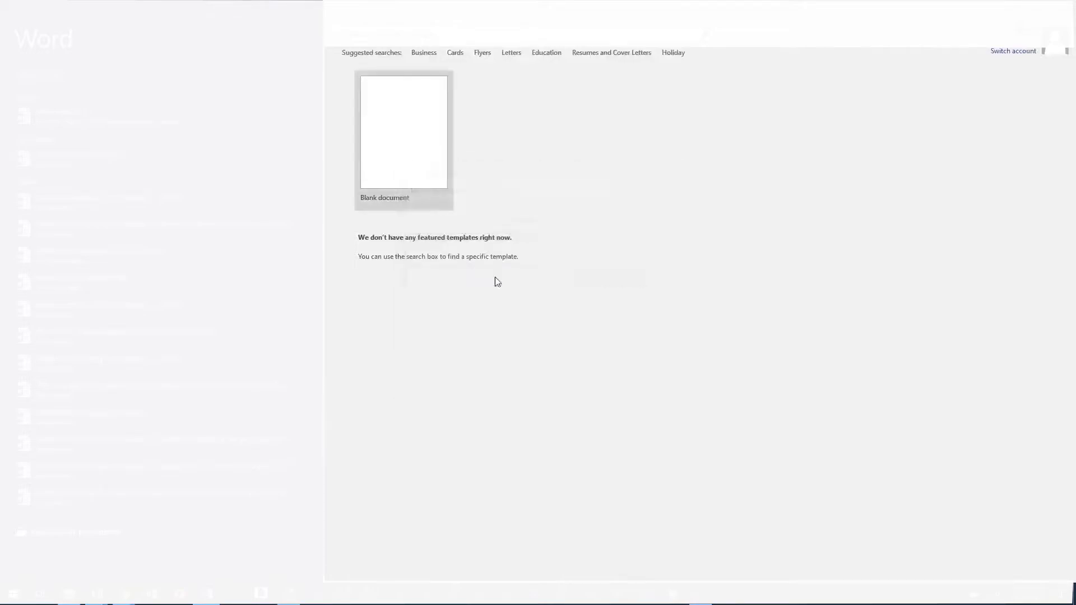
left_click(419, 163)
type("Hellow World 4")
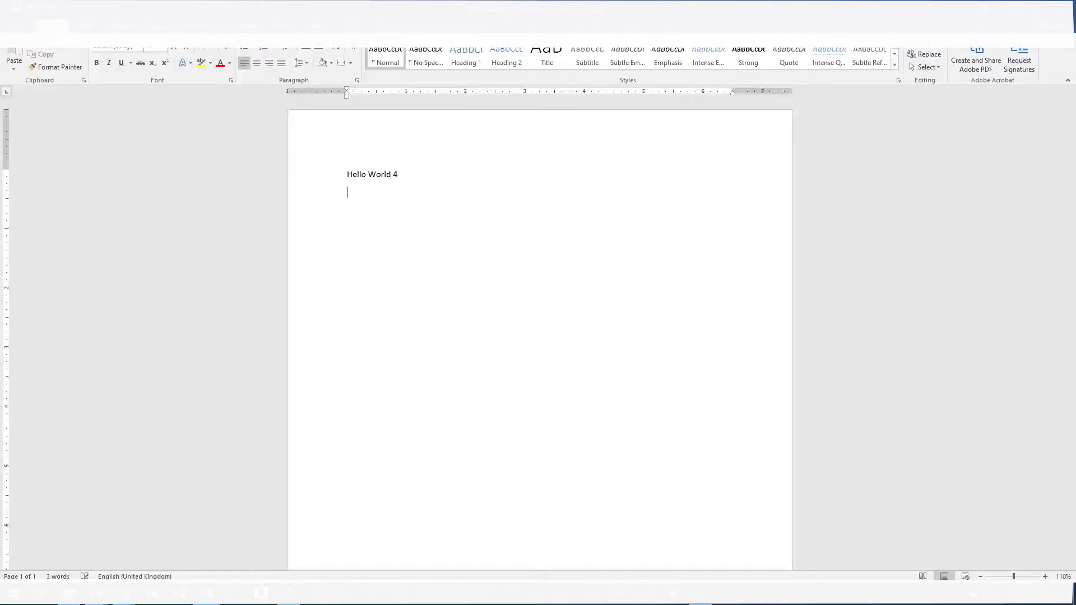
key("ctrl+v")
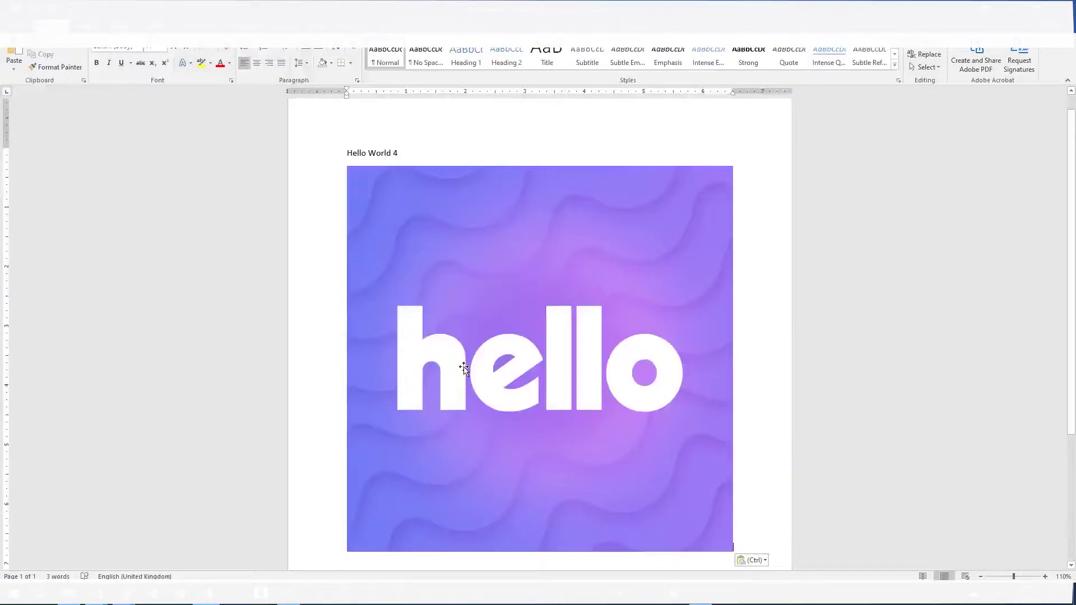
Step: Save the document as the PDF Hello World 4
key("ctrl+s")
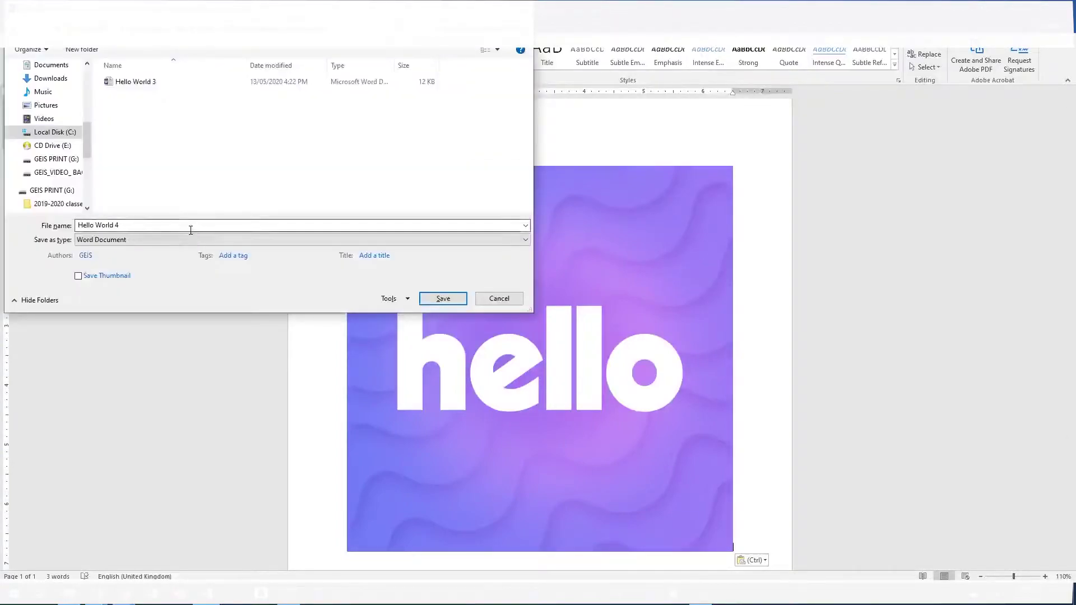
left_click(247, 242)
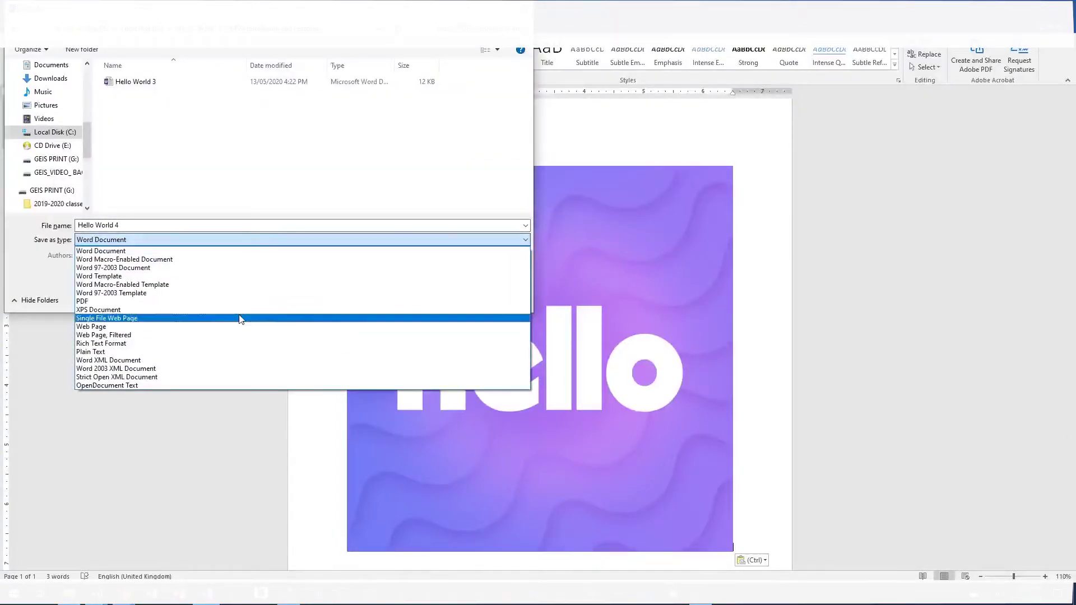
left_click(224, 300)
left_click(445, 329)
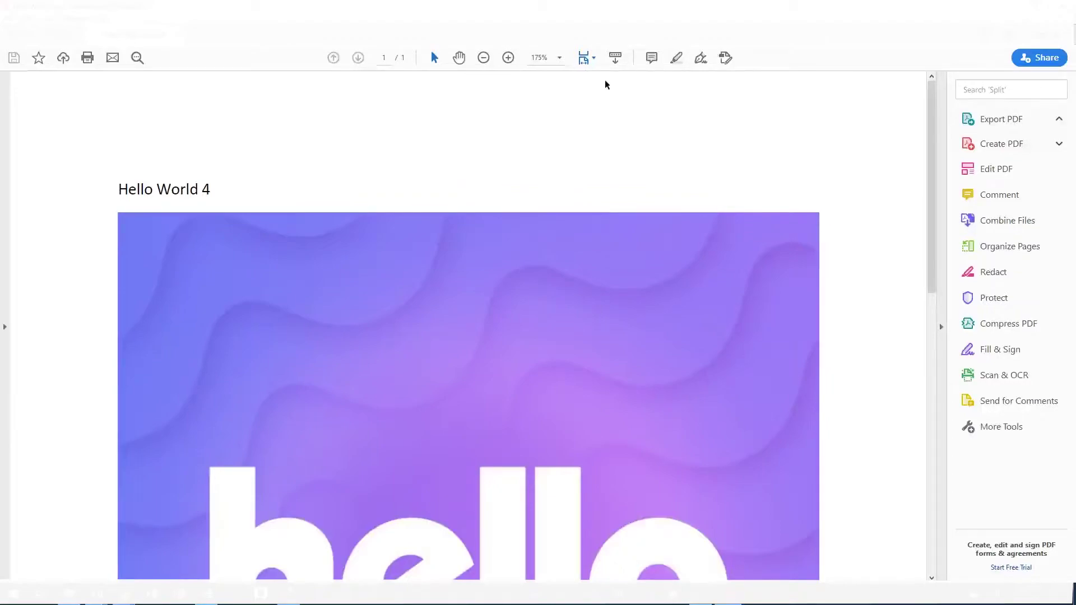
Step: Scroll through the Hello World 4 PDF, then close Word without saving
scroll(463, 356, "down", 3)
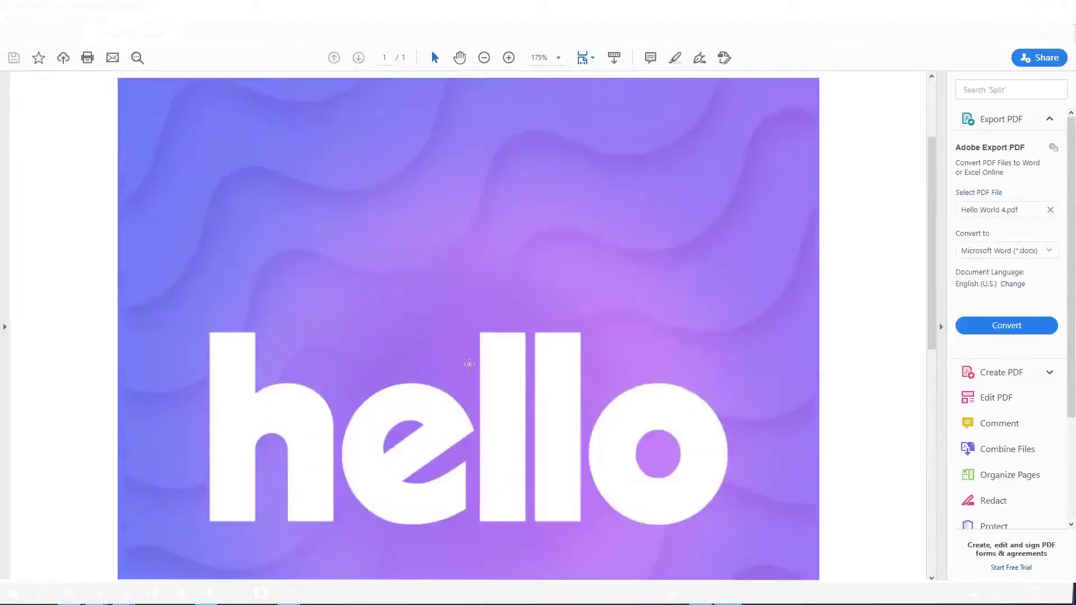
scroll(475, 370, "up", 3)
scroll(504, 252, "down", 3)
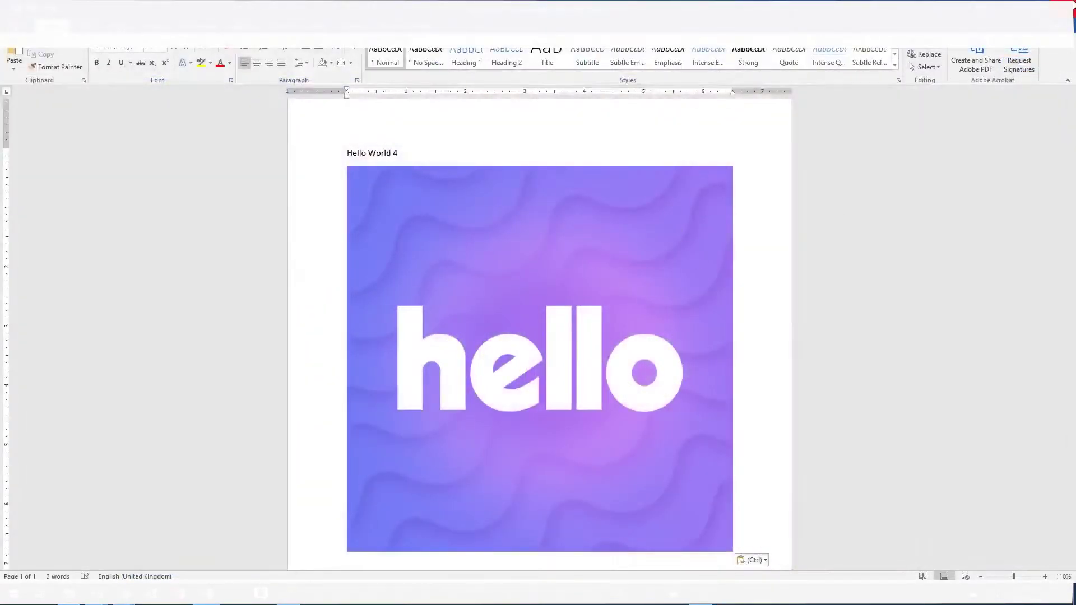
key("alt+F4")
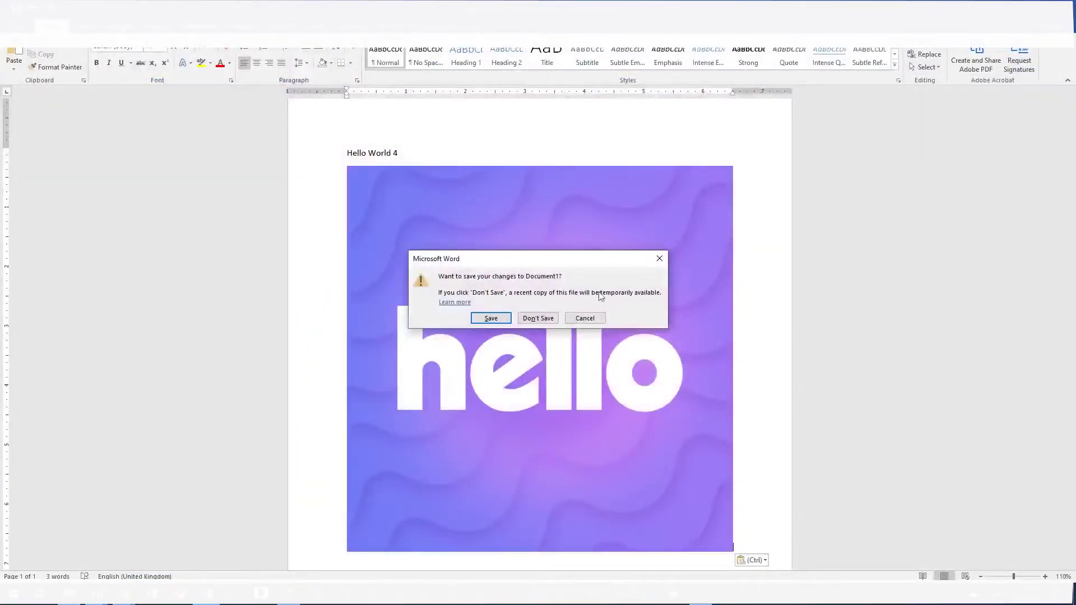
left_click(536, 318)
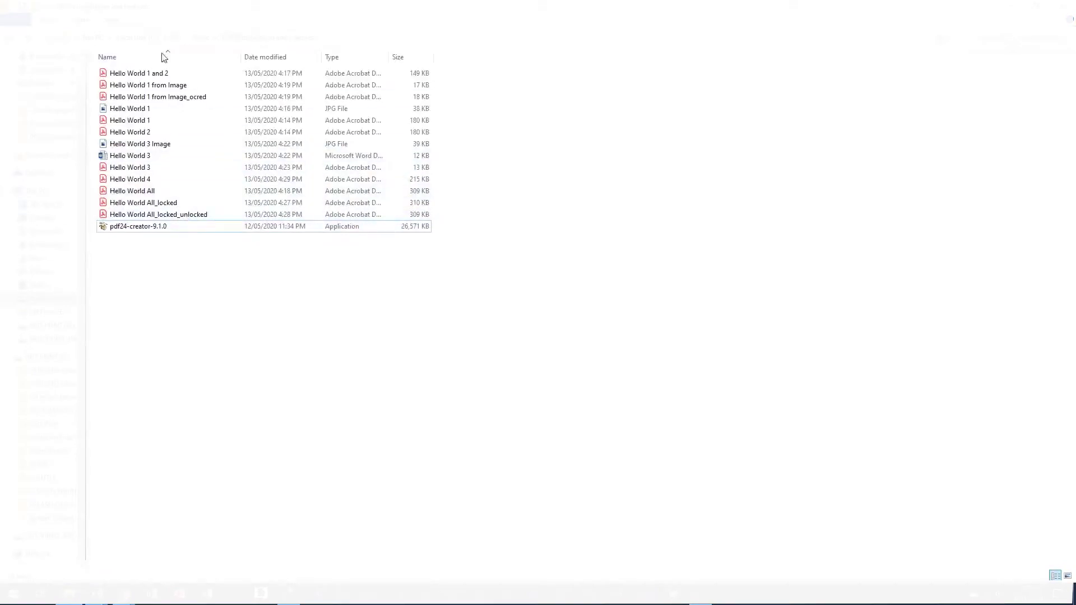
Step: Open PDF24's Compress tool for Hello World 4
left_click(167, 184)
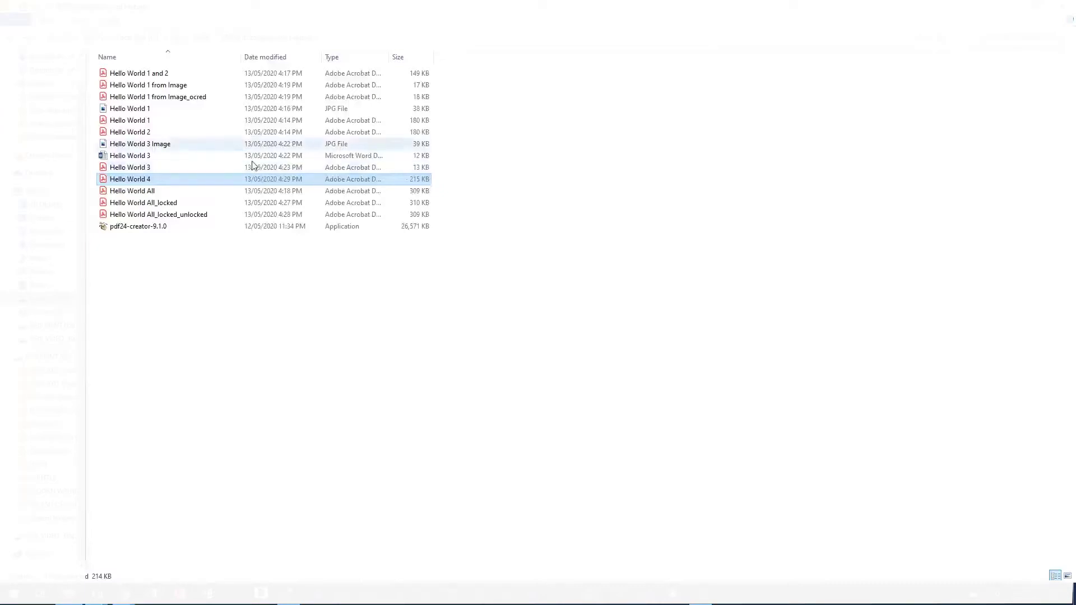
right_click(137, 183)
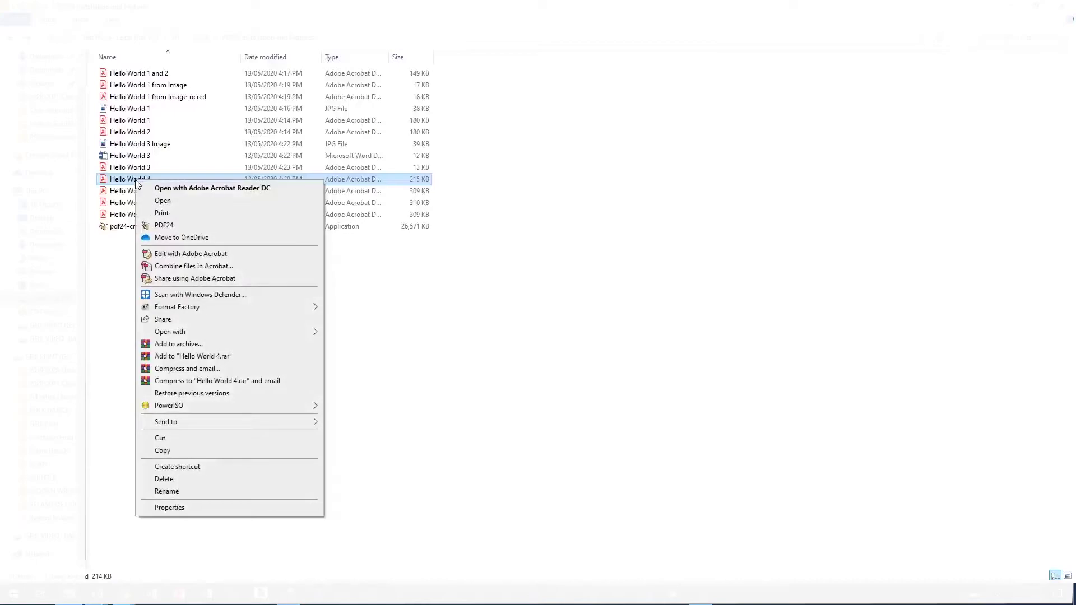
left_click(168, 225)
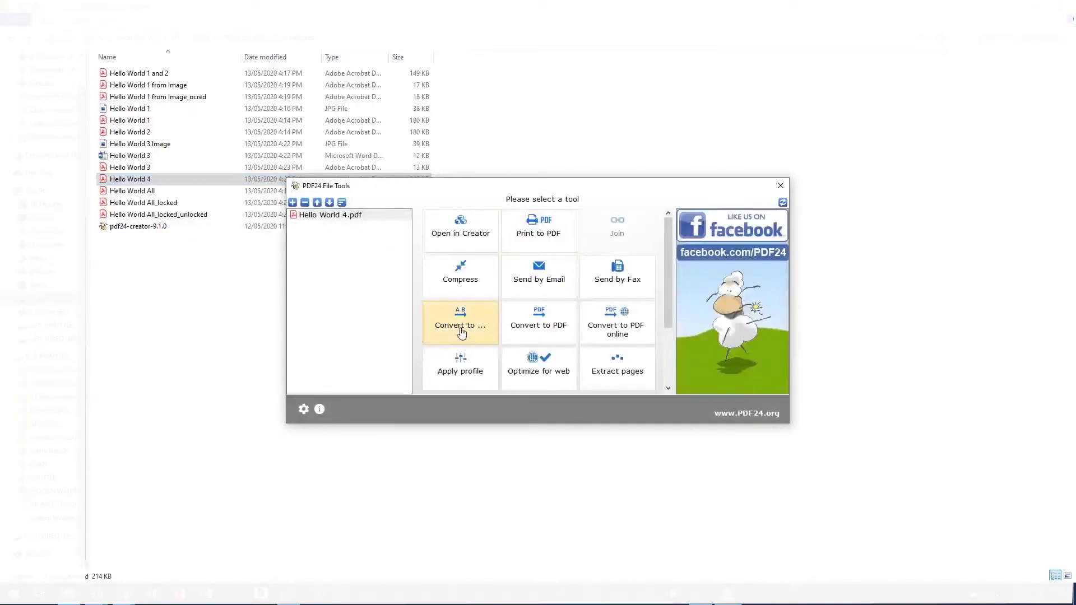
left_click(464, 289)
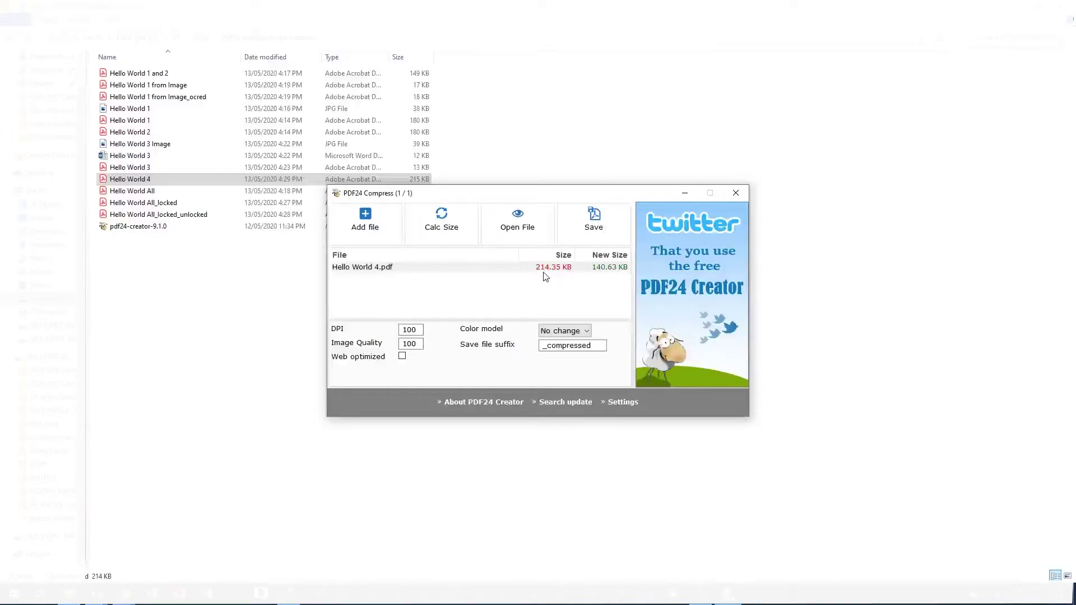
Step: Compress with image quality 75 and 50 DPI, saving as Hello World 4_compressed
double_click(409, 344)
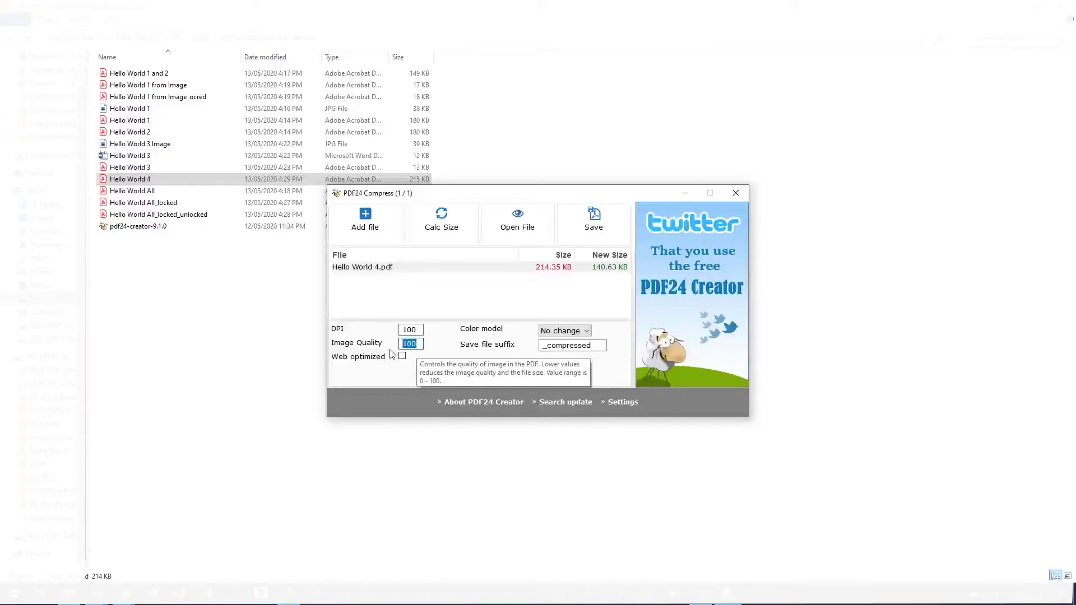
type("75")
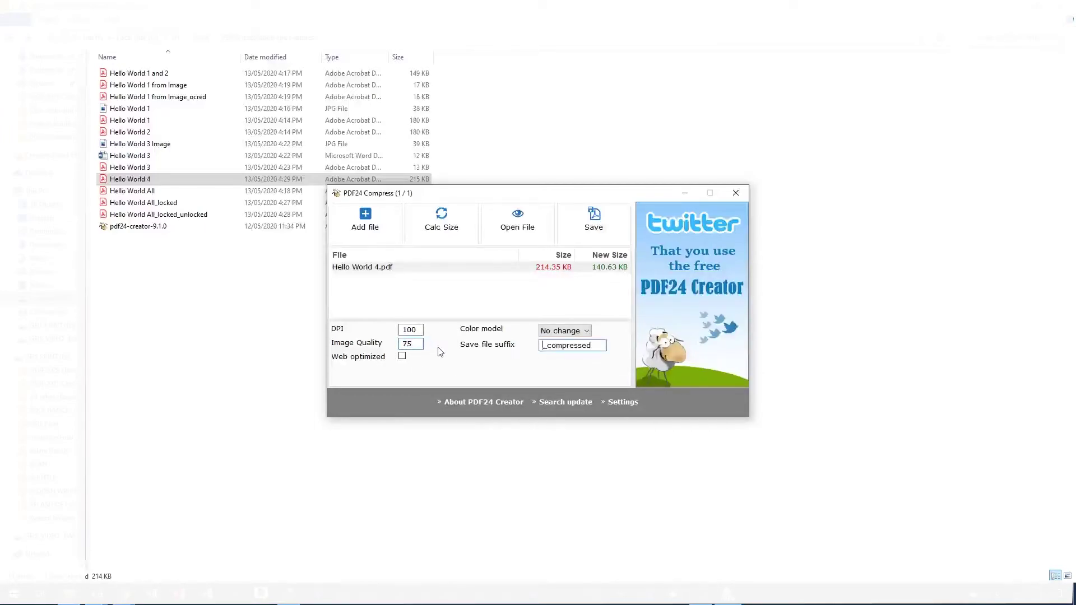
left_click(440, 221)
double_click(415, 330)
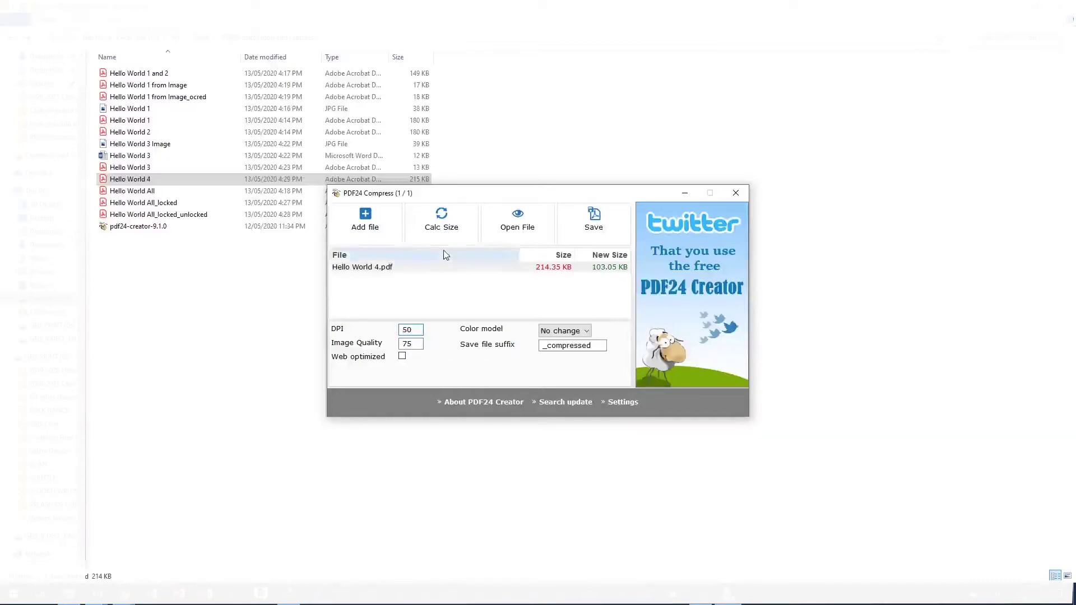
left_click(440, 223)
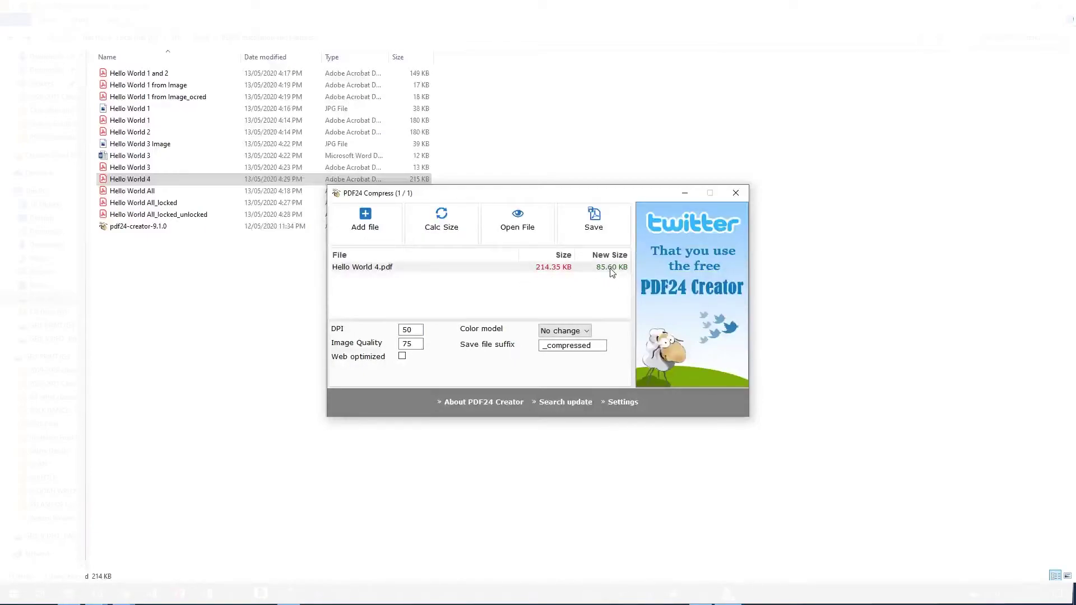
left_click(593, 218)
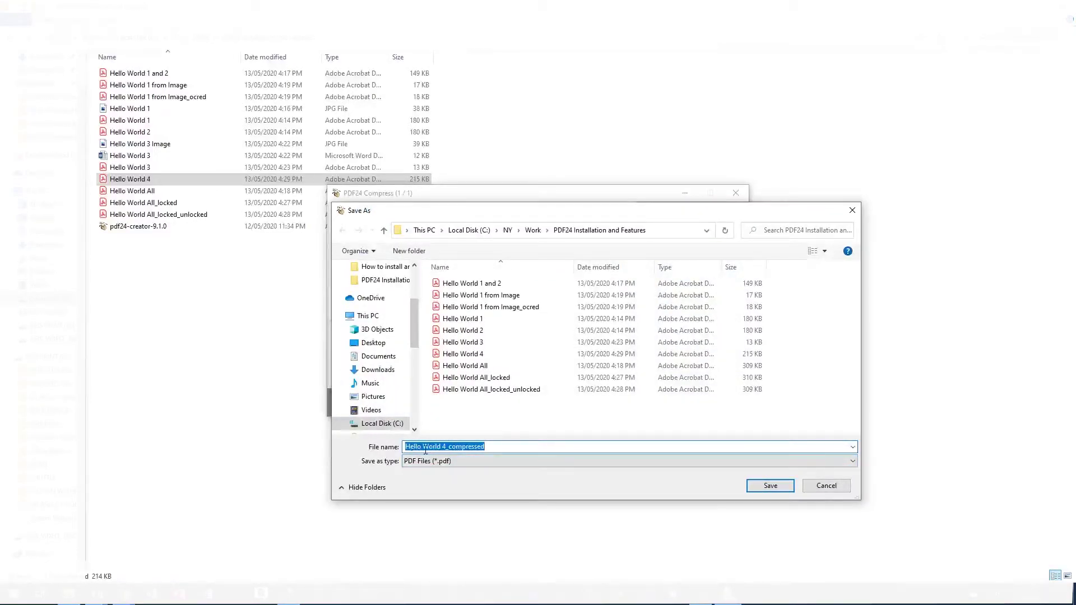
left_click(752, 486)
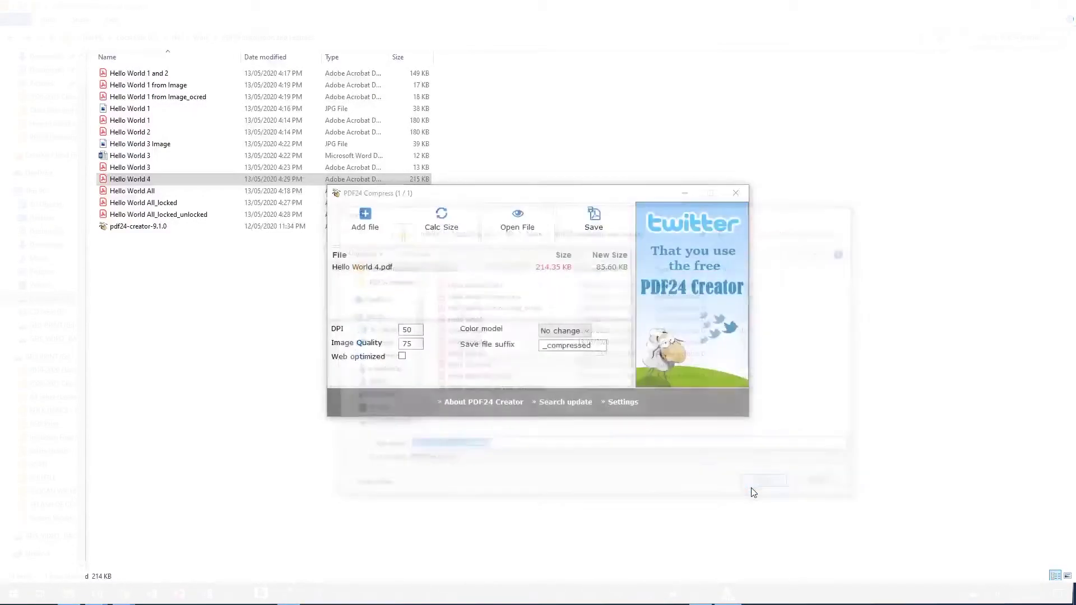
left_click(731, 193)
Step: Open Hello World 4_compressed to check the result, then reselect it in the file list
left_click(191, 192)
double_click(191, 192)
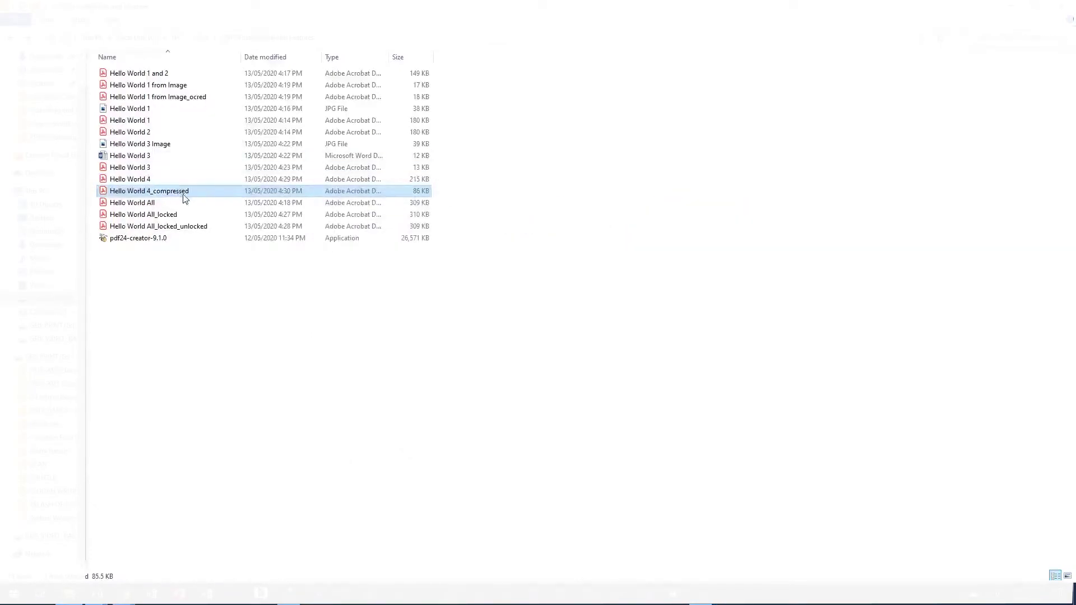
scroll(536, 343, "down", 10)
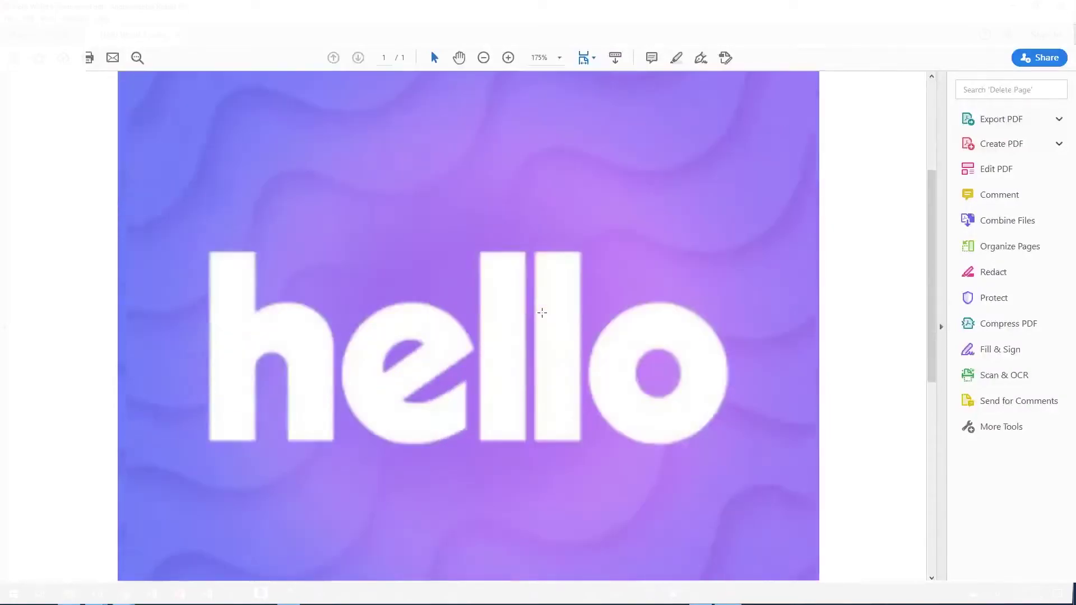
scroll(555, 331, "up", 5)
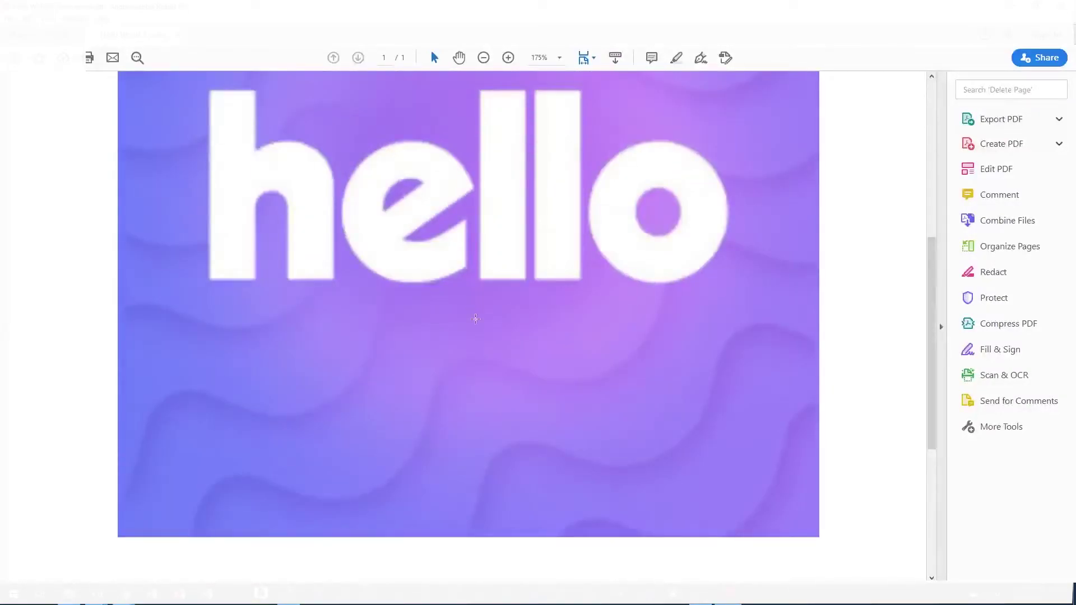
scroll(492, 348, "up", 6)
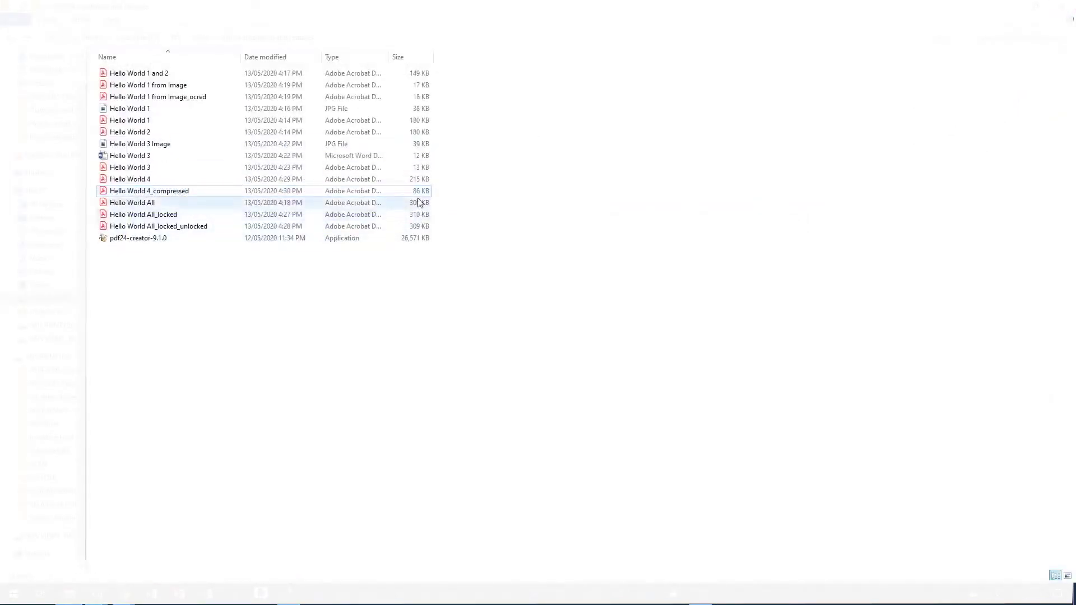
left_click(418, 194)
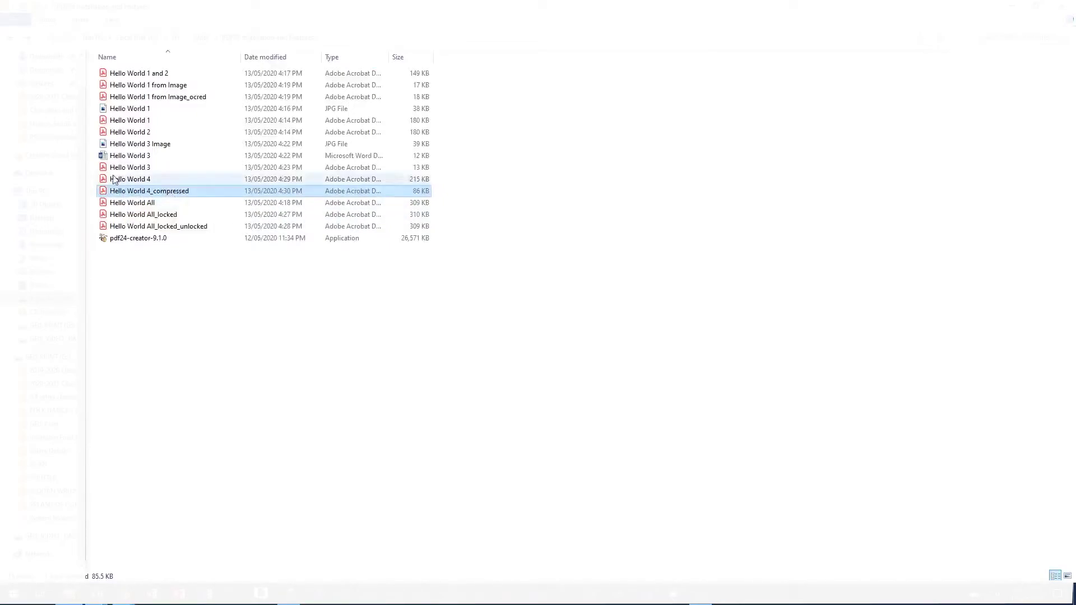
Step: Open Hello World 4_compressed in Acrobat and protect it with an editing-only password
right_click(151, 195)
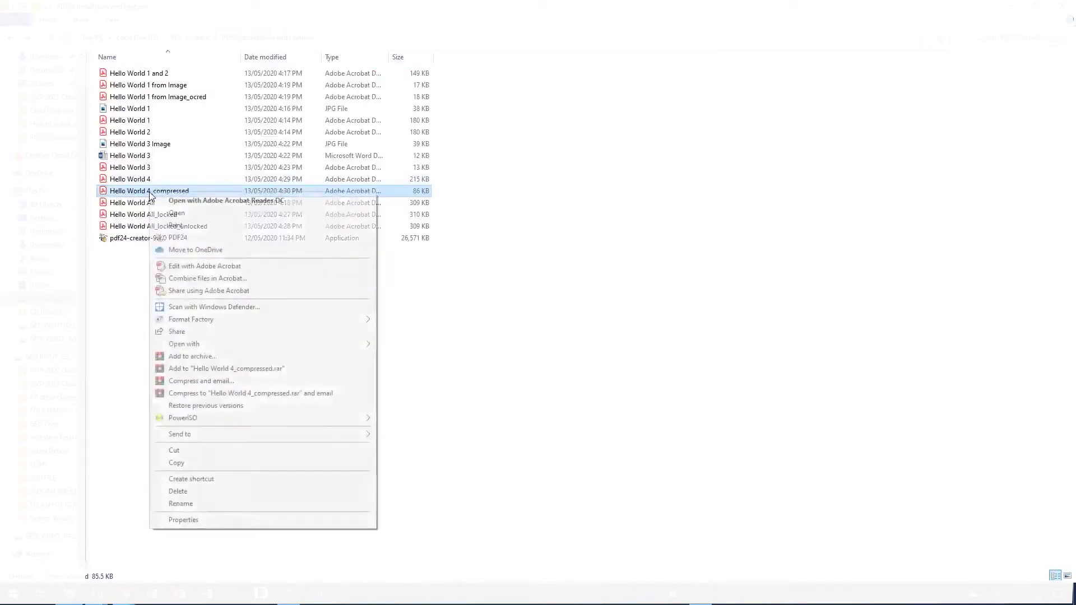
left_click(199, 268)
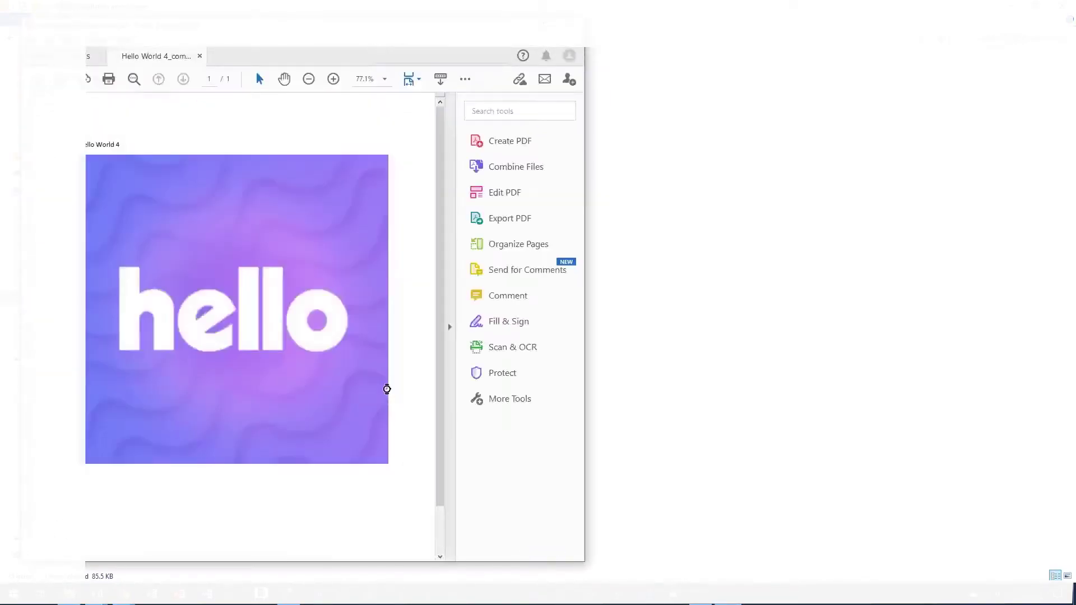
scroll(182, 289, "up", 1)
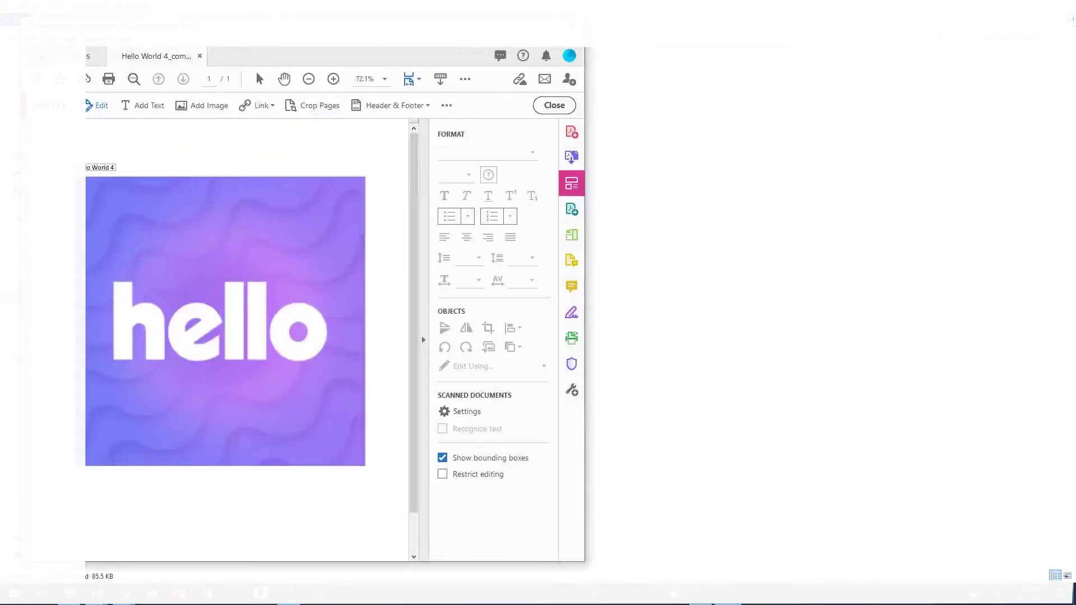
key("alt+f")
left_click(140, 248)
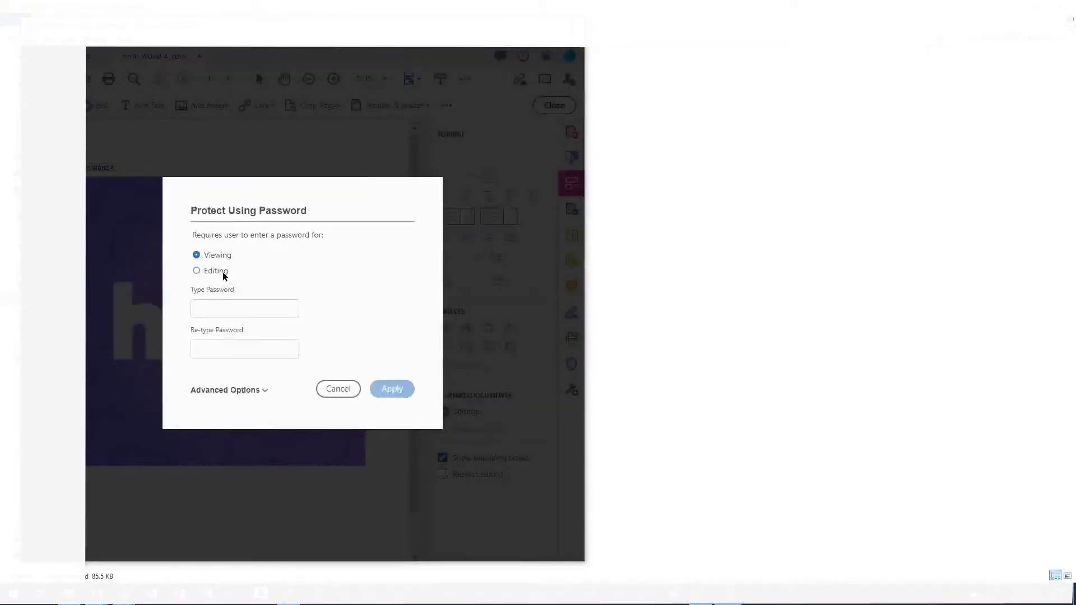
left_click(212, 274)
left_click(214, 317)
type("123456")
key("Tab")
type("123456")
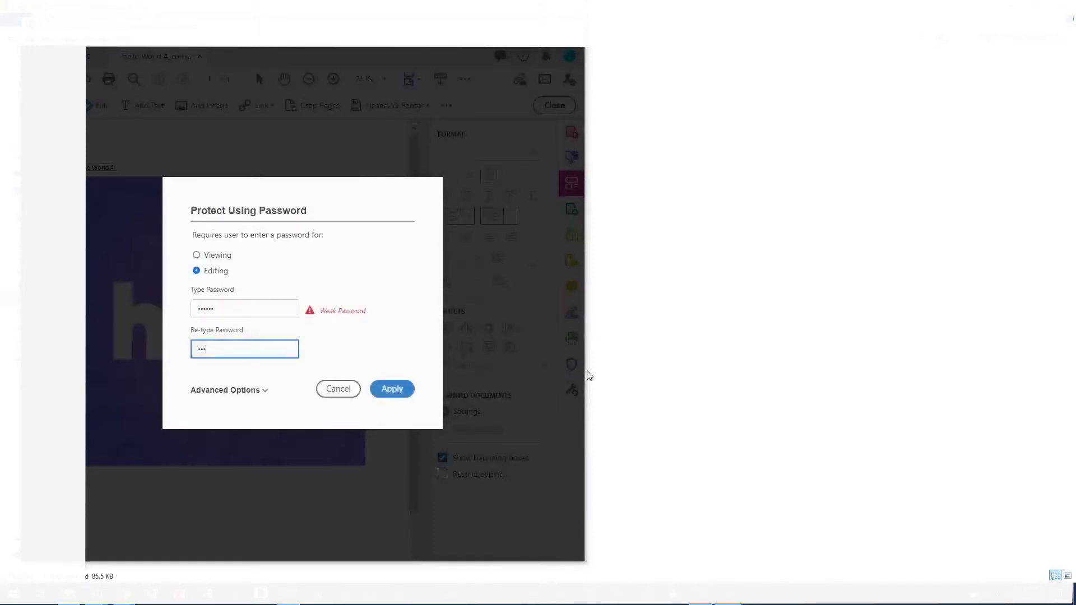
left_click(403, 388)
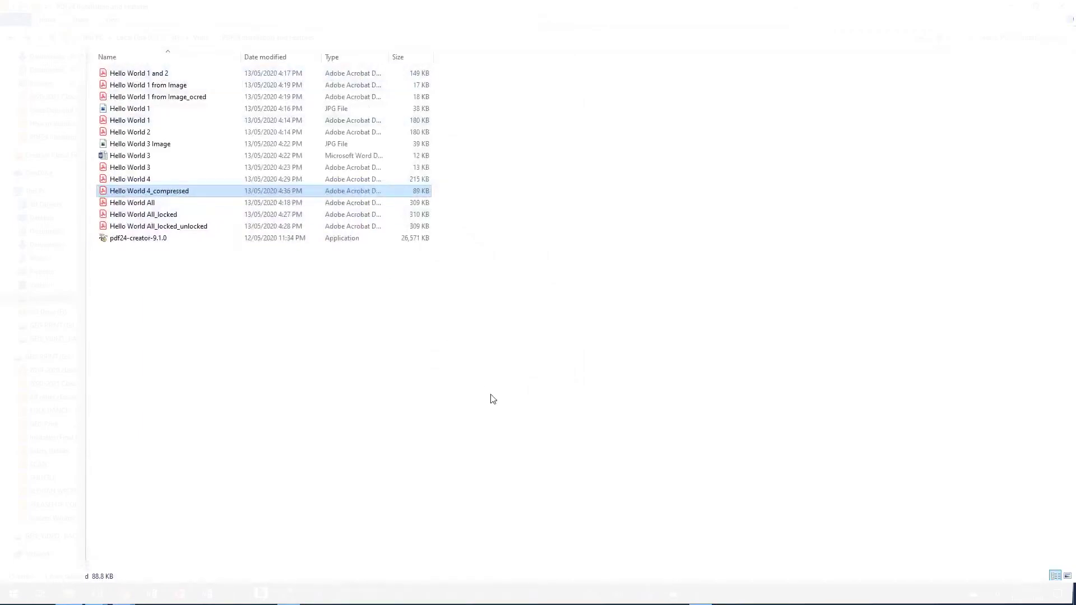
Step: Test editing the protected PDF in Acrobat, confirm it is refused, and close Acrobat
right_click(175, 190)
left_click(233, 268)
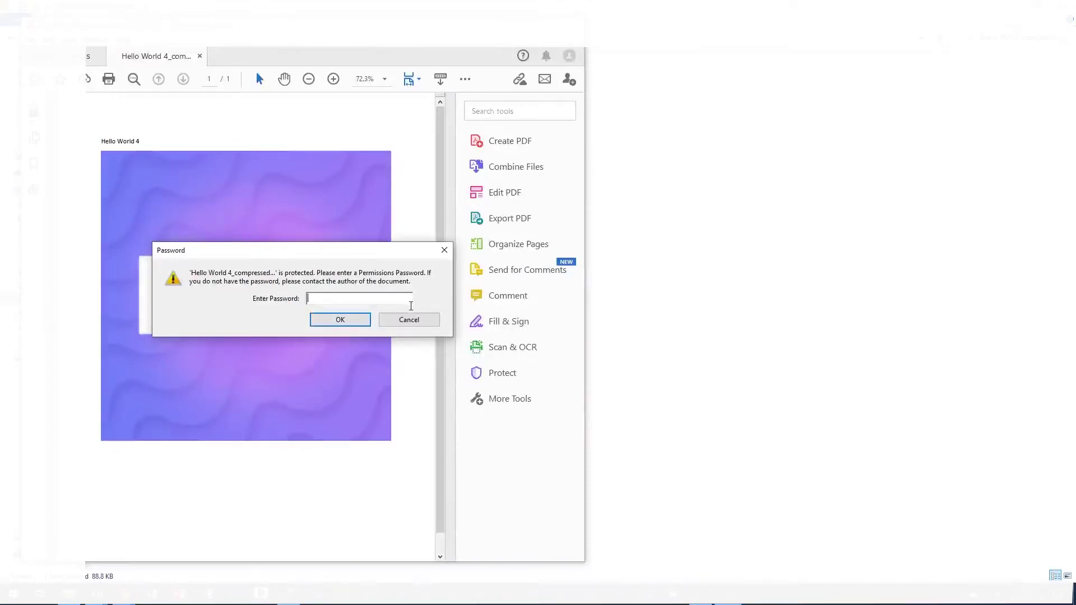
type("****")
key("Return")
key("Return")
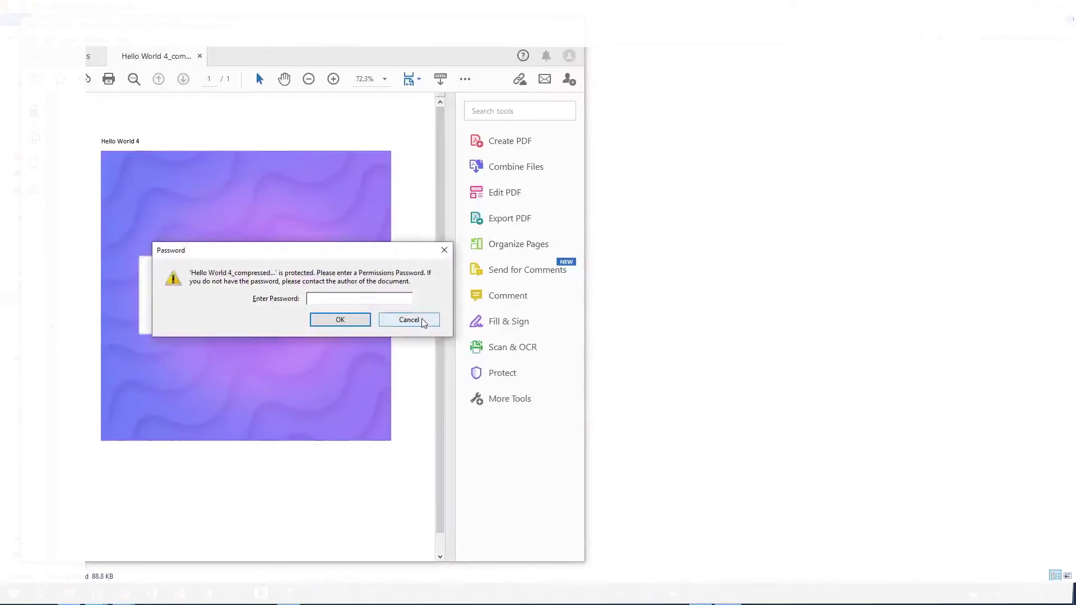
left_click(423, 323)
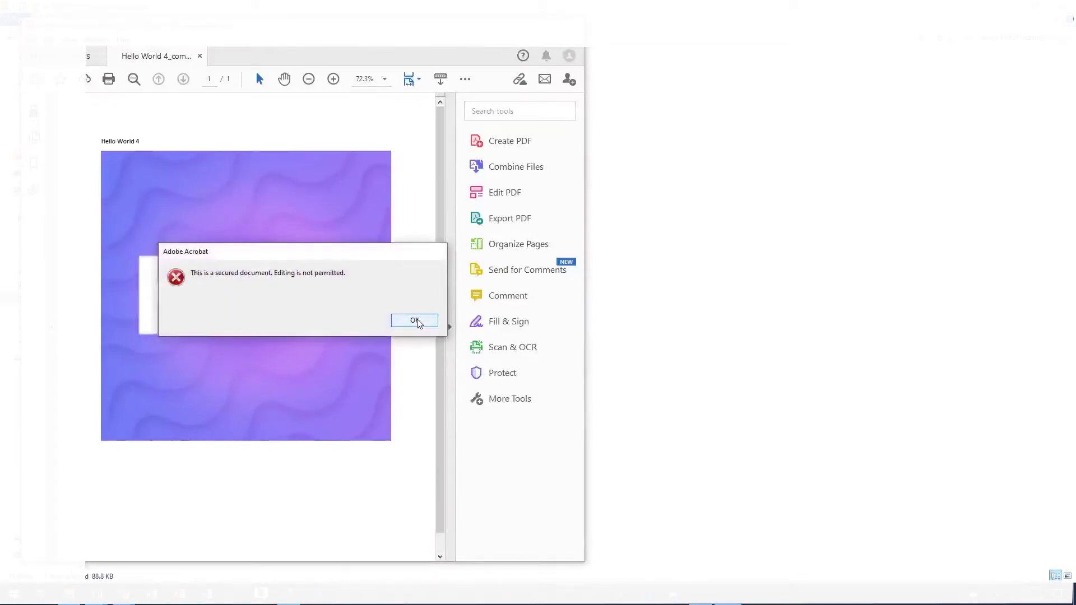
left_click(413, 326)
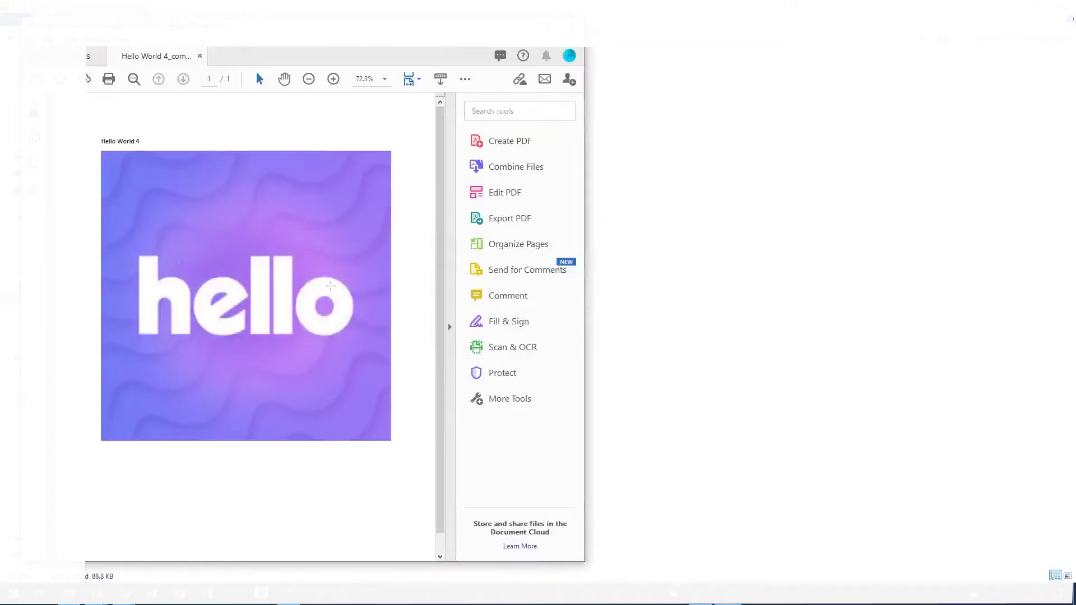
scroll(337, 296, "down", 1)
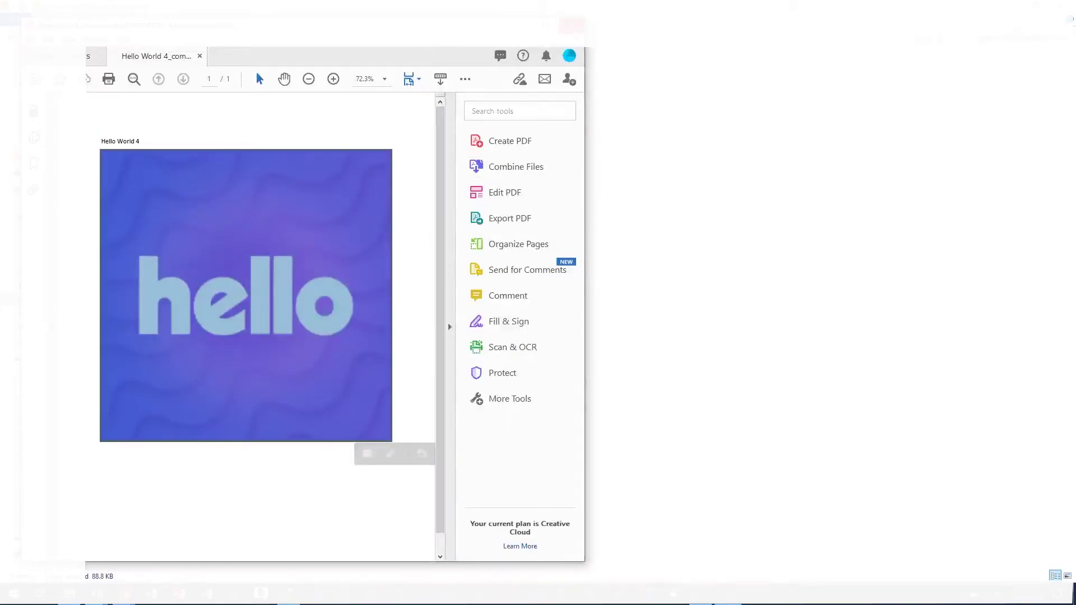
left_click(571, 25)
left_click(153, 192)
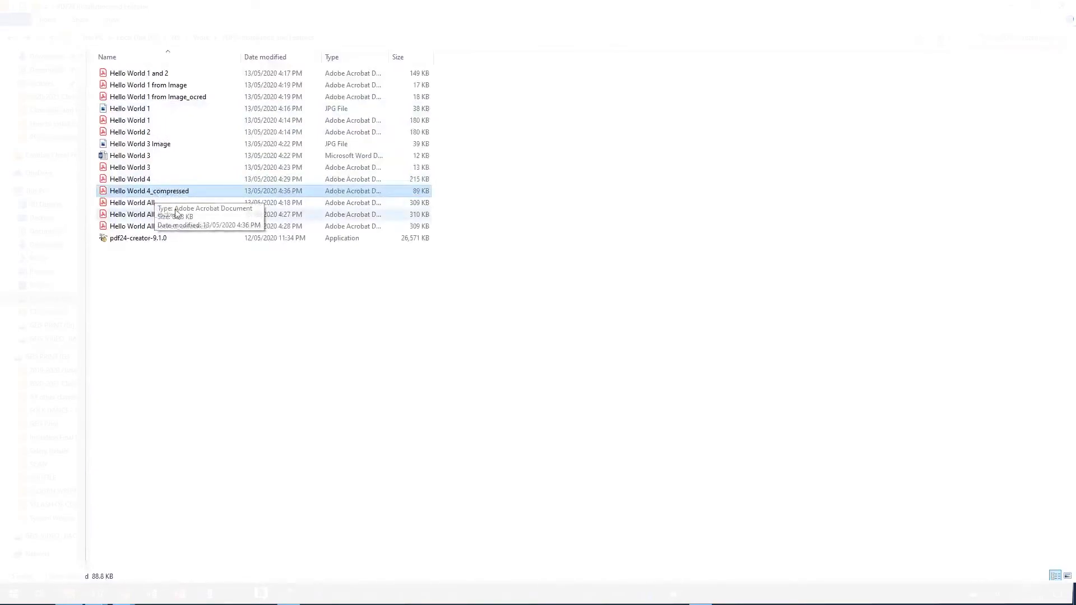
Step: Select Hello World 1 with Hello World 4_compressed and start PDF24's Join tool
left_click(174, 121, "ctrl")
right_click(171, 119)
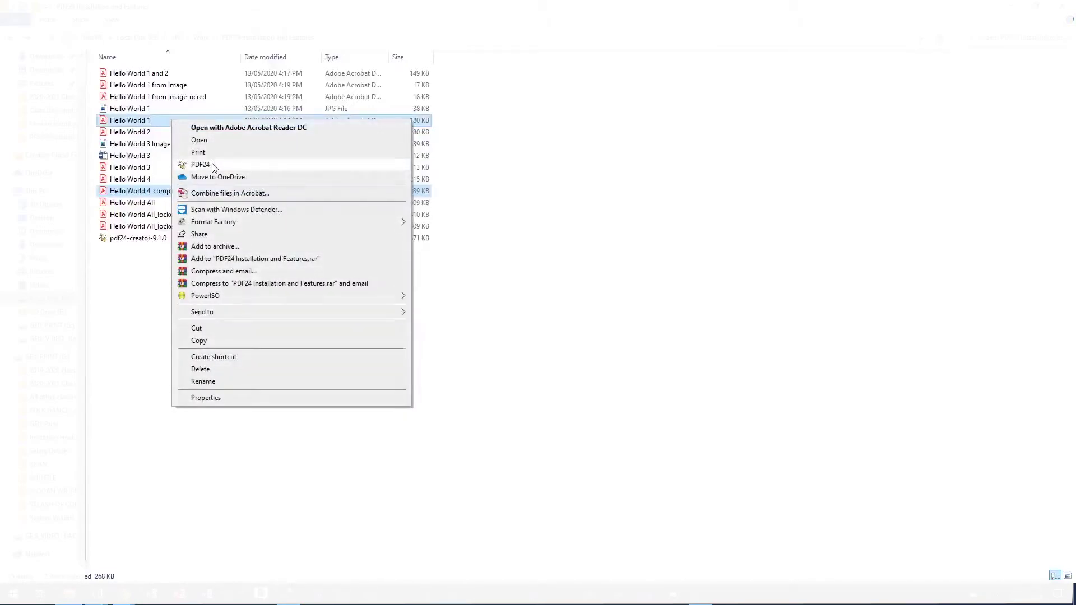
left_click(206, 164)
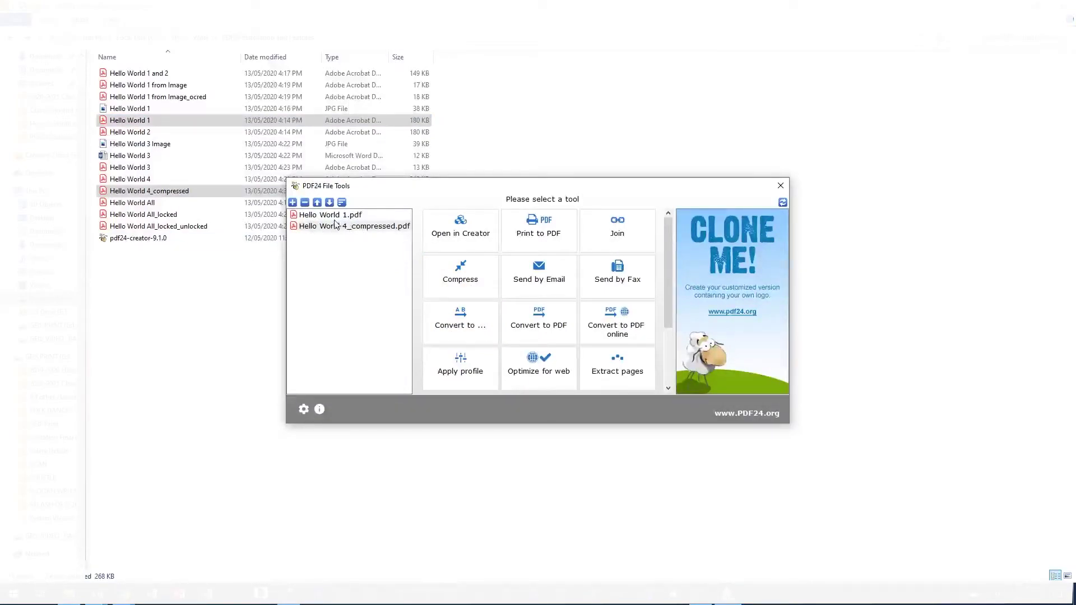
left_click(627, 245)
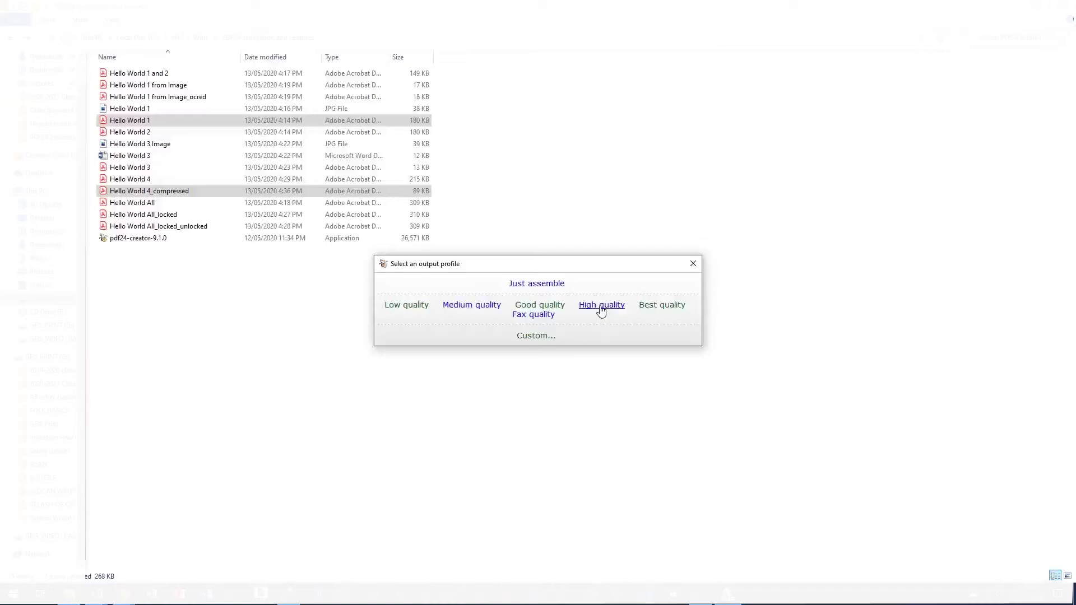
Step: Save the joined PDF in high quality as Hello World 4_compressed Unlocked for Editing
left_click(601, 307)
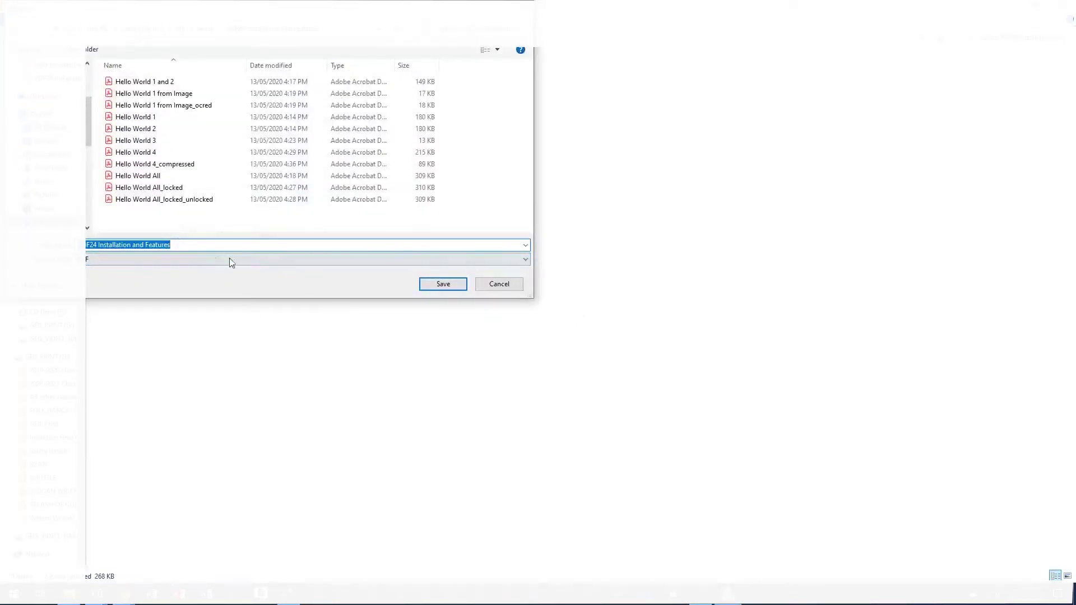
left_click(168, 164)
left_click(172, 243)
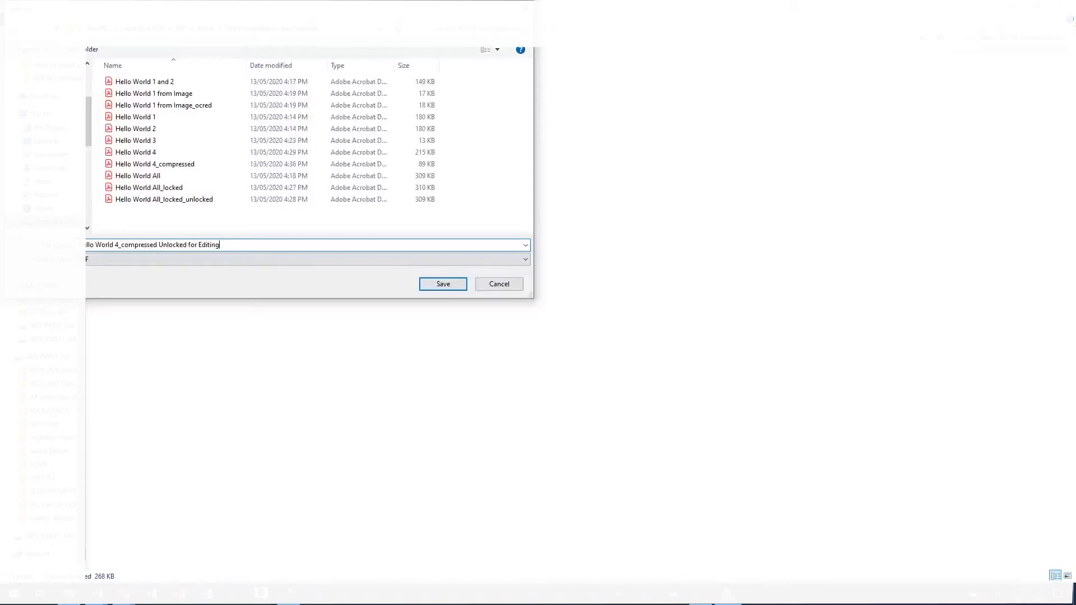
key("Return")
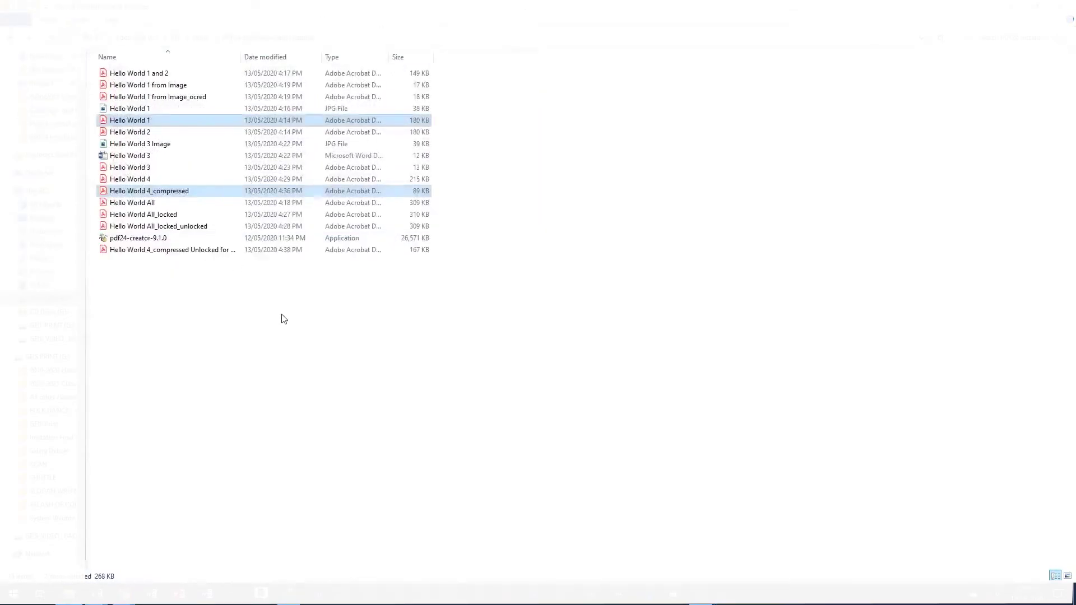
left_click(199, 193)
double_click(199, 193)
scroll(380, 357, "down", 3)
scroll(379, 358, "up", 3)
scroll(377, 358, "down", 5)
scroll(401, 447, "down", 3)
scroll(355, 377, "up", 6)
scroll(261, 313, "up", 5)
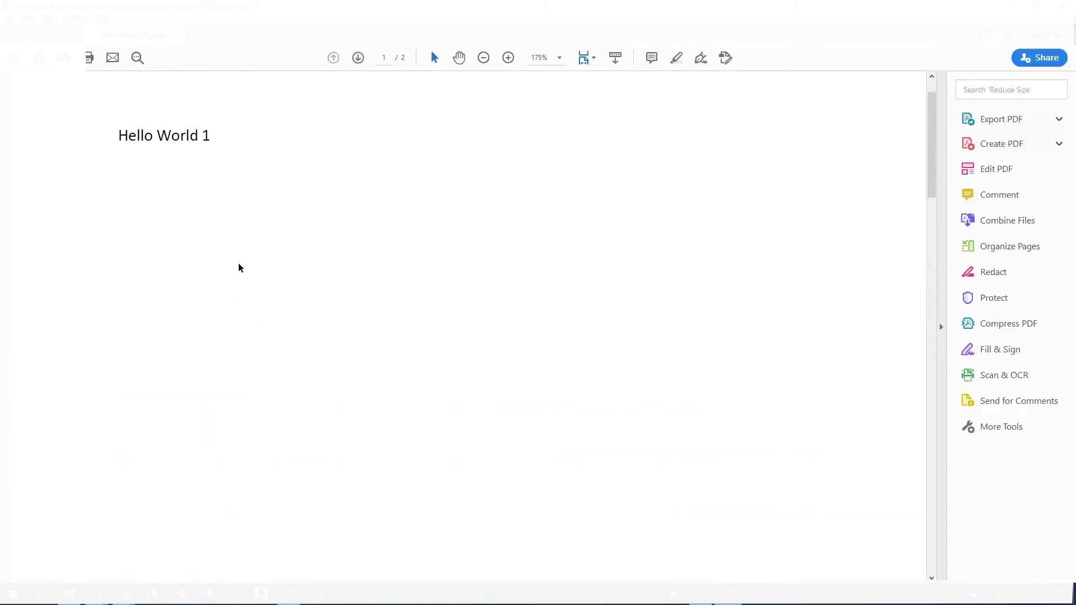
left_click_drag(119, 193, 233, 195)
scroll(260, 281, "down", 2)
scroll(263, 302, "down", 5)
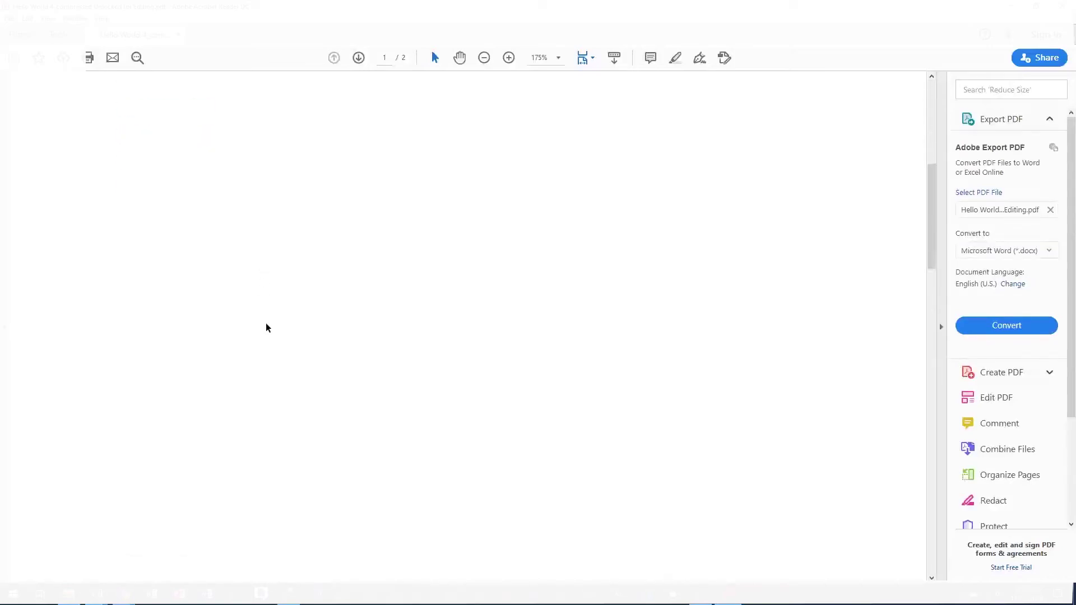
right_click(163, 189)
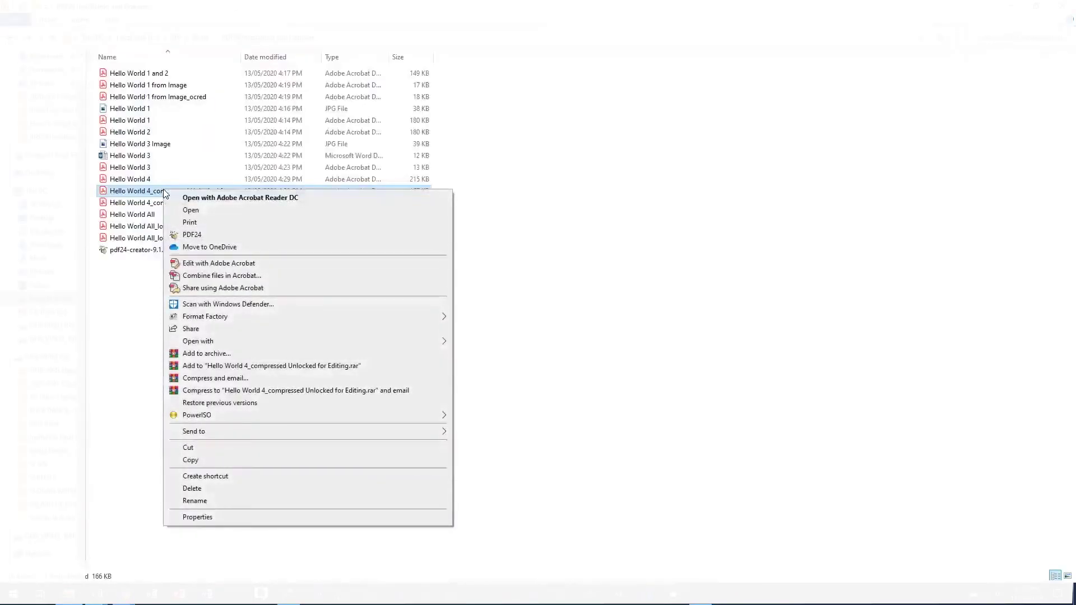
left_click(207, 264)
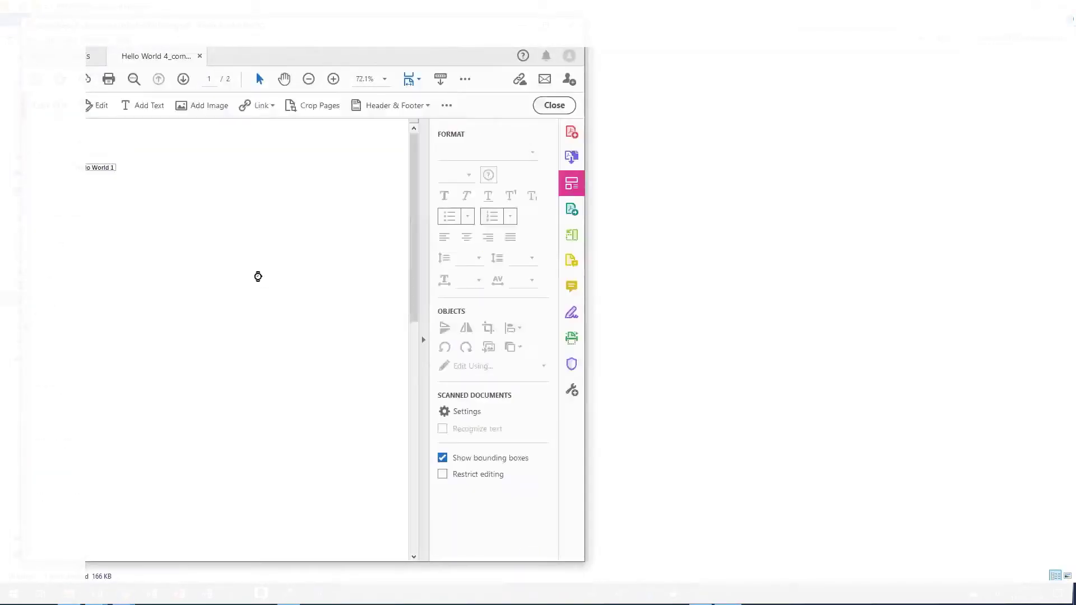
scroll(262, 286, "down", 5)
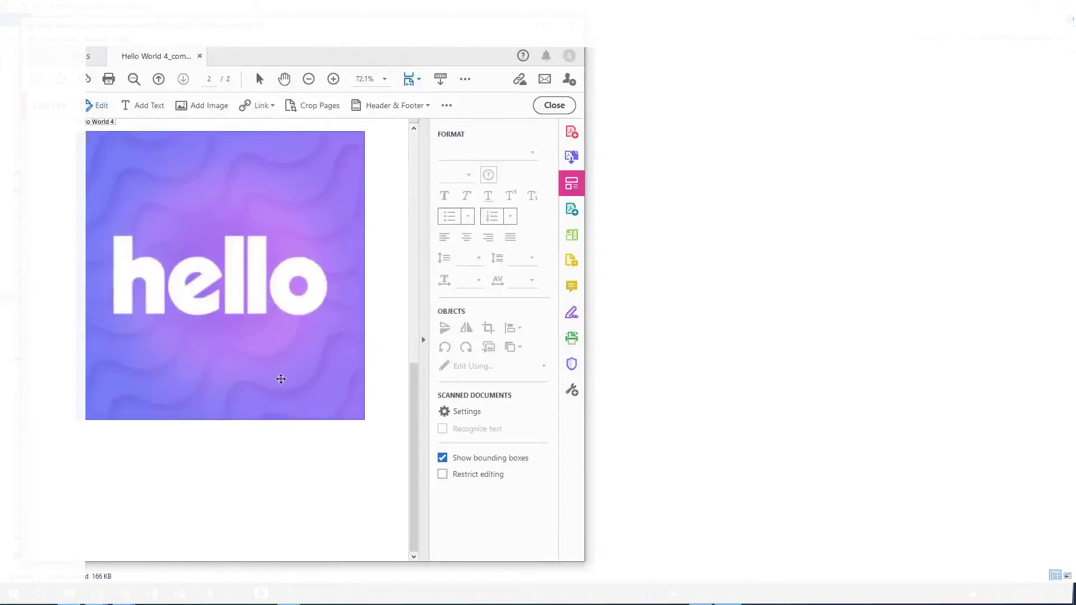
scroll(282, 383, "up", 5)
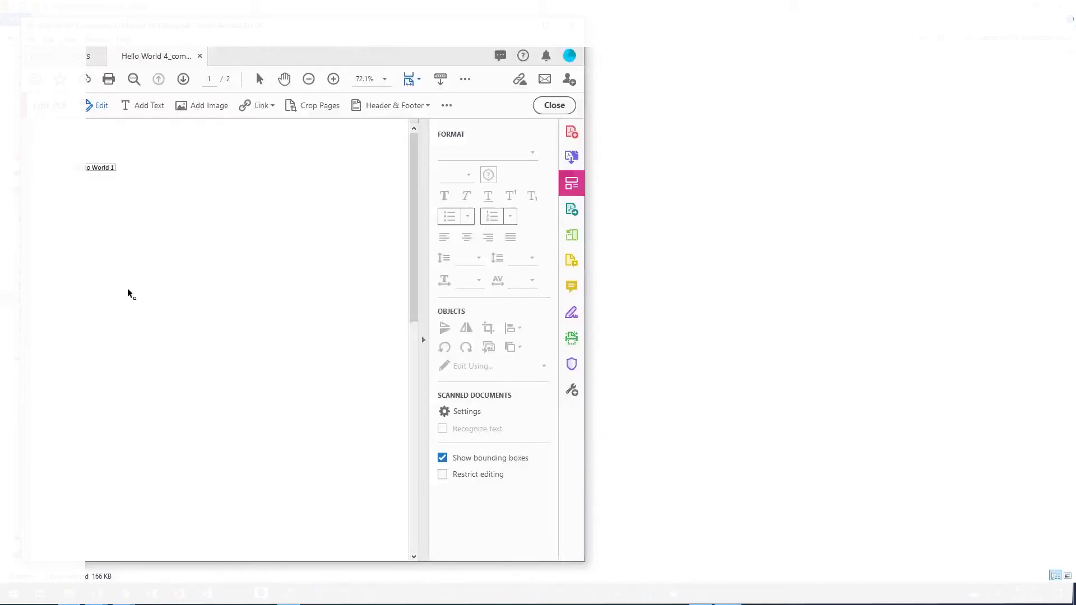
key("ctrl+shift+d")
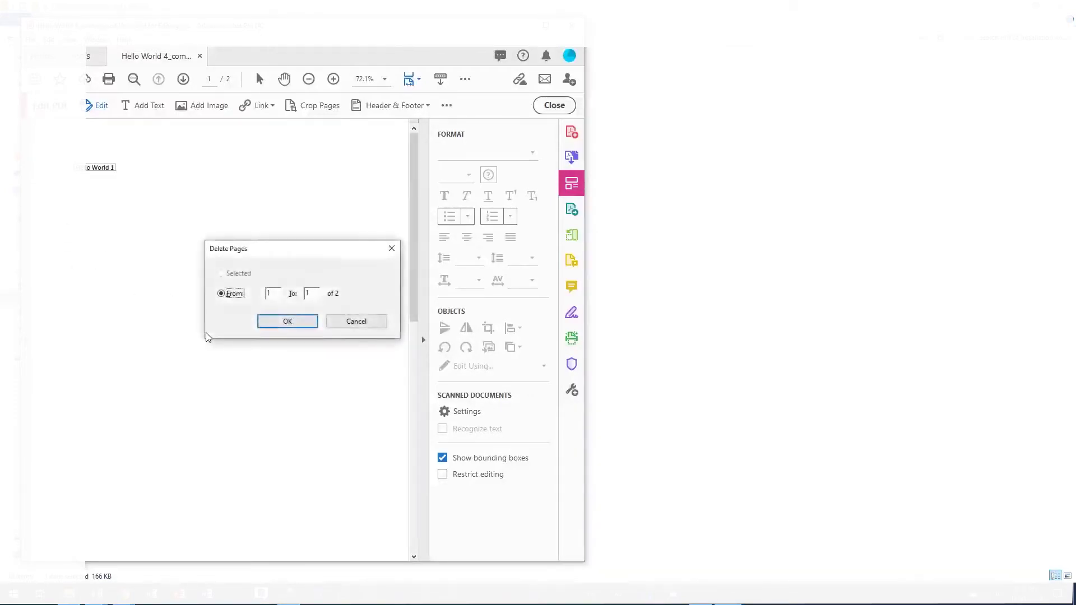
key("Return")
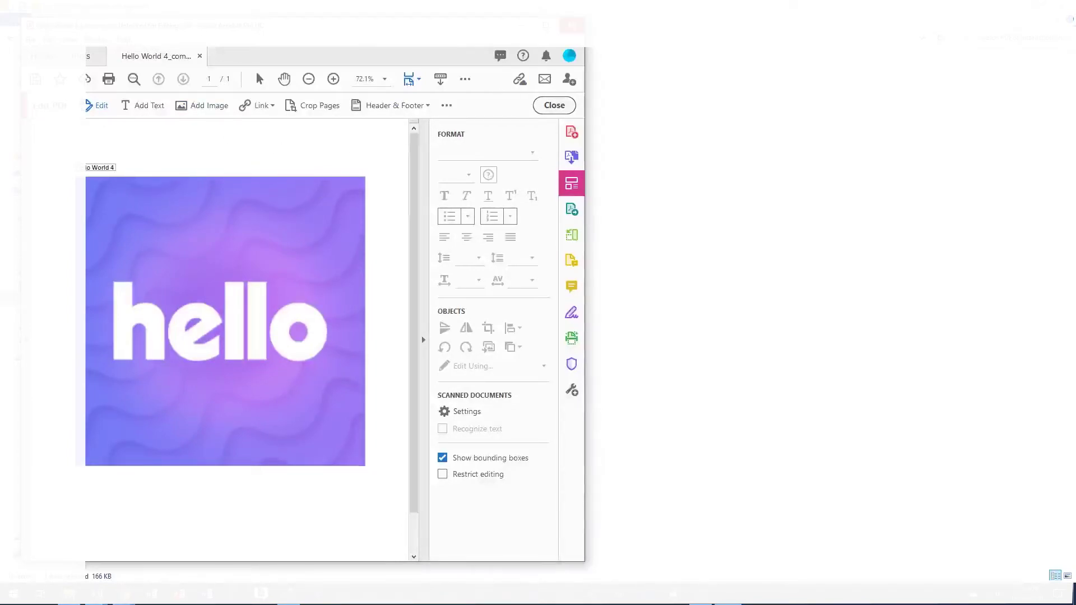
scroll(183, 236, "down", 1)
scroll(144, 252, "up", 1)
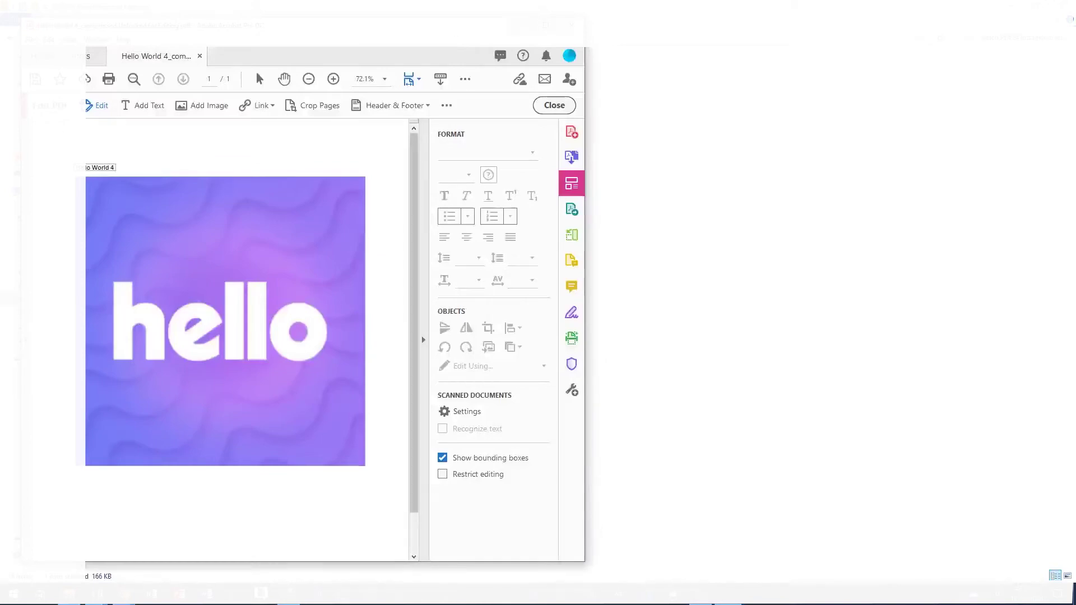
left_click(571, 25)
left_click(361, 319)
left_click(191, 193)
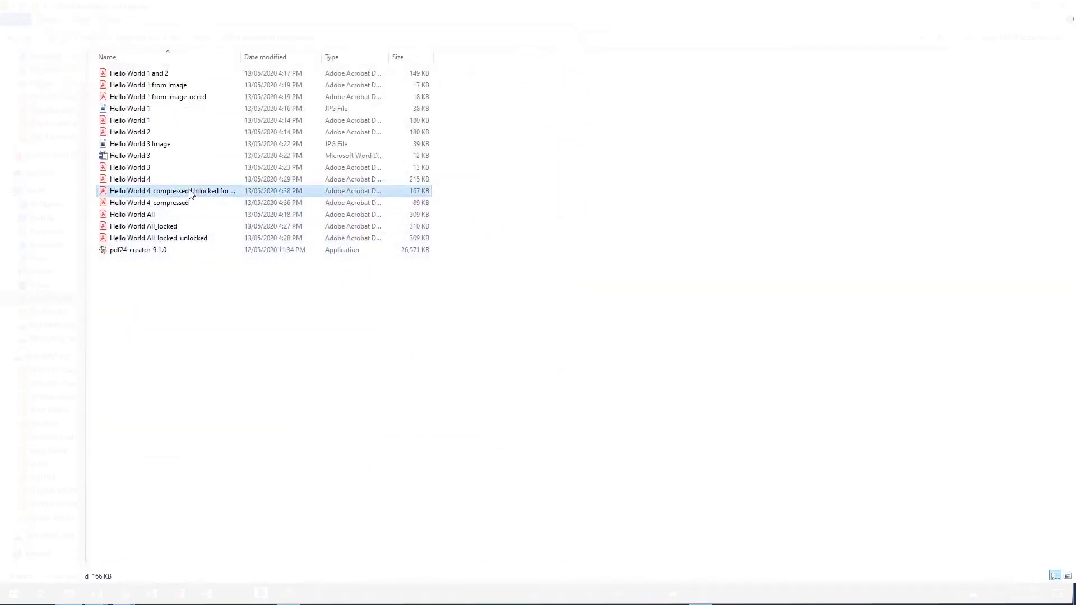
scroll(227, 280, "down", 10)
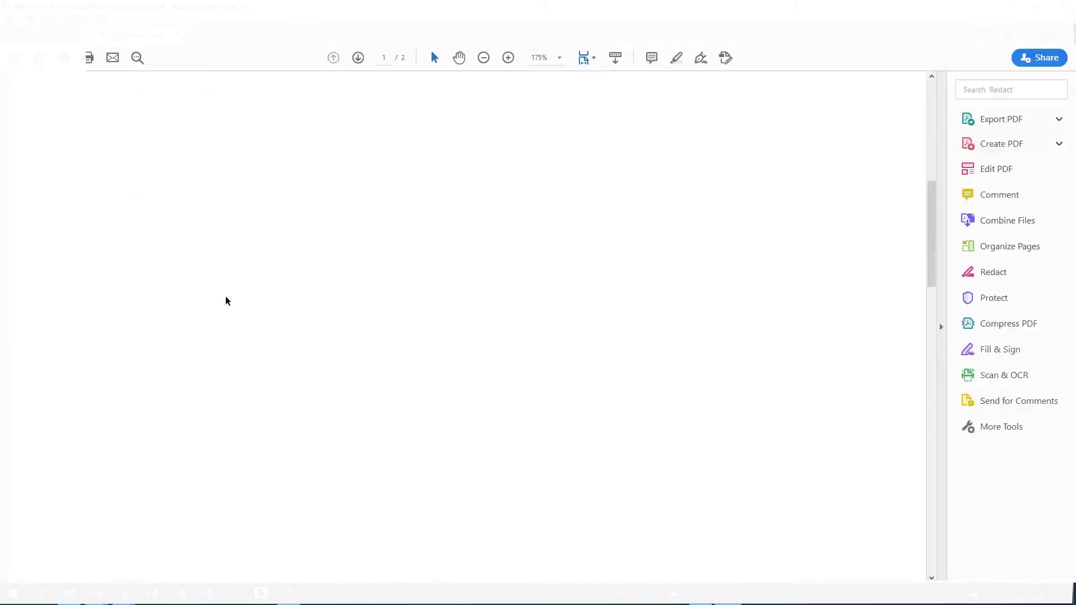
left_click(1073, 10)
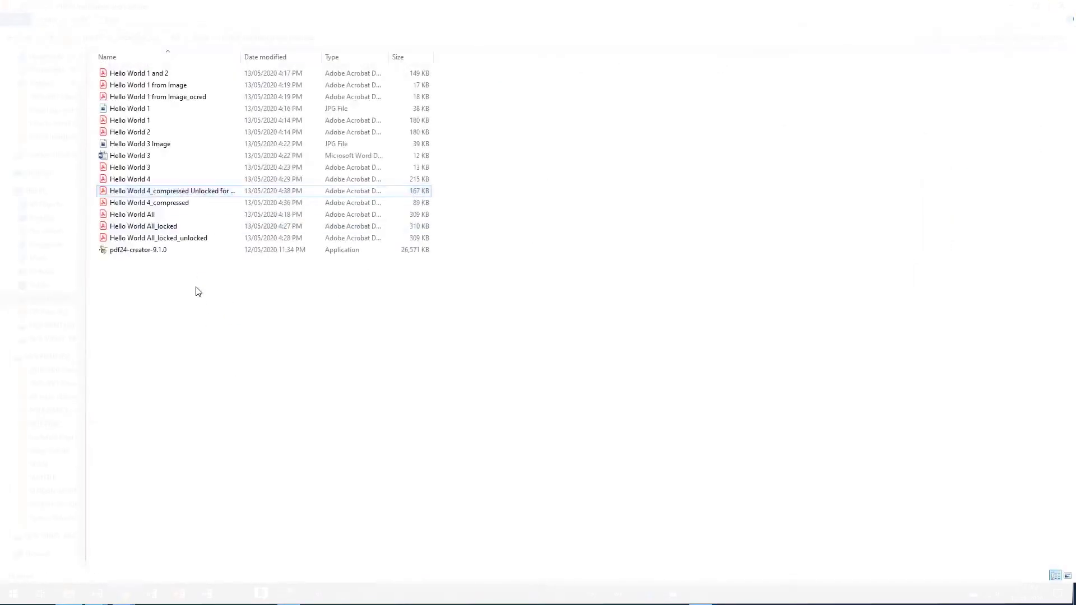
Step: Open the joined PDF in PDF24 Creator and delete its first page
right_click(145, 194)
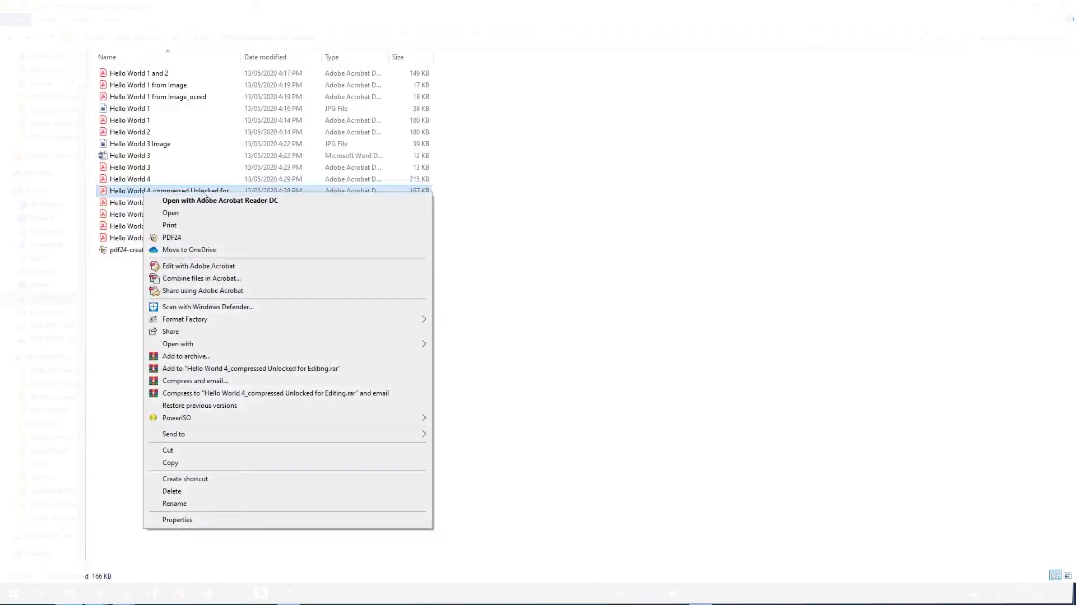
left_click(171, 237)
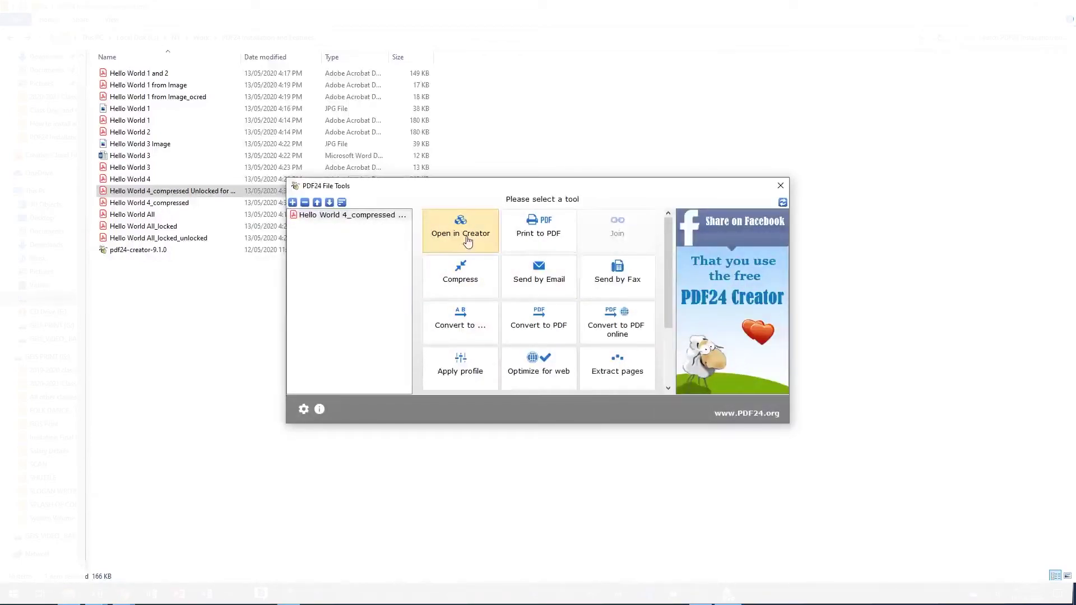
left_click(467, 241)
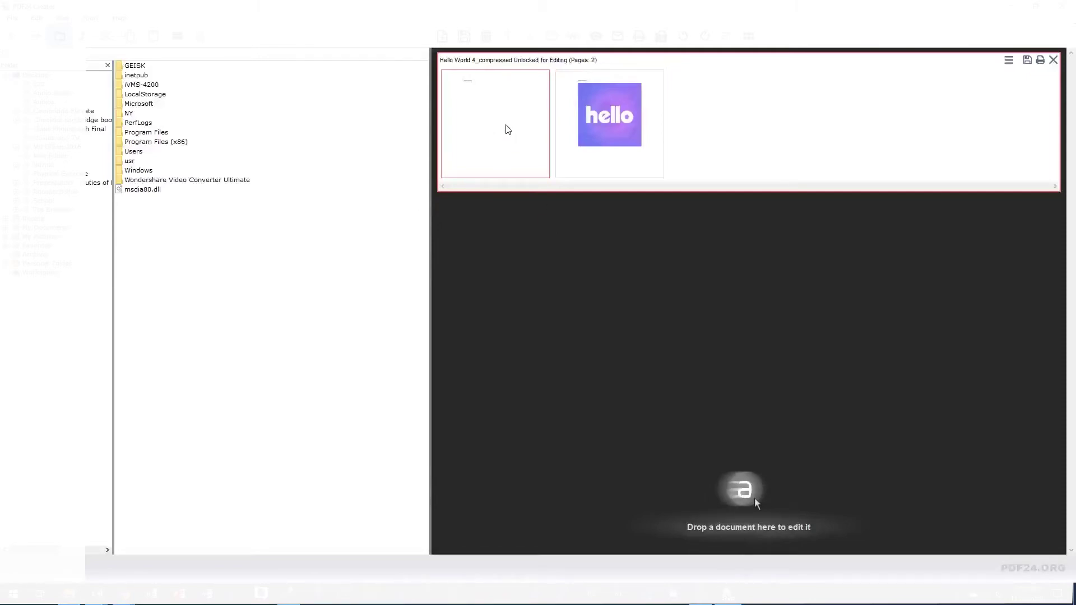
key("Delete")
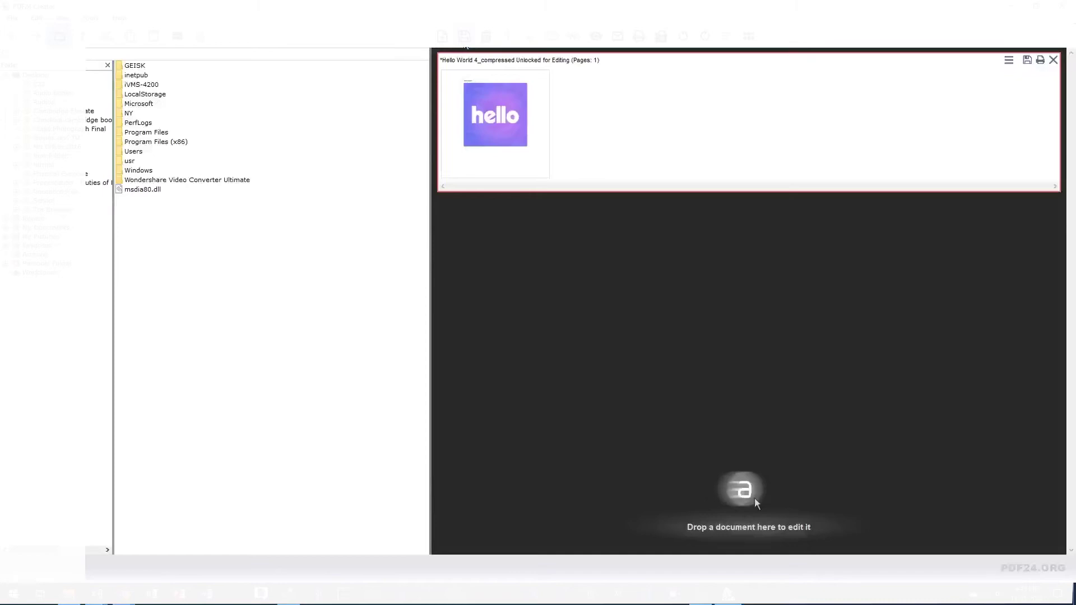
Step: Save it in high quality, appending 'Only Required Pages' to the file name
left_click(464, 37)
left_click(600, 306)
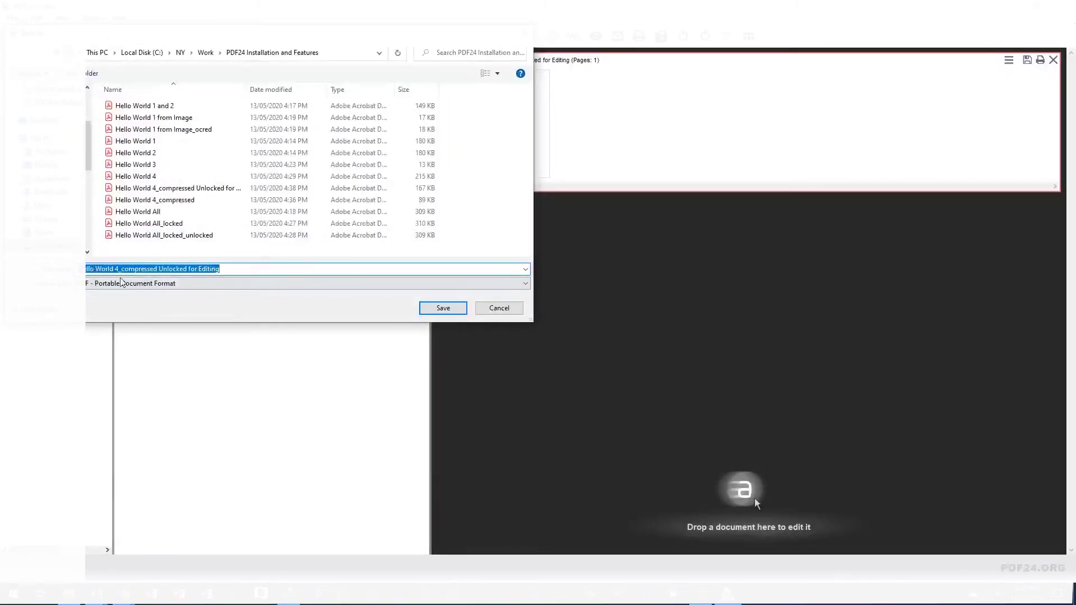
left_click(223, 268)
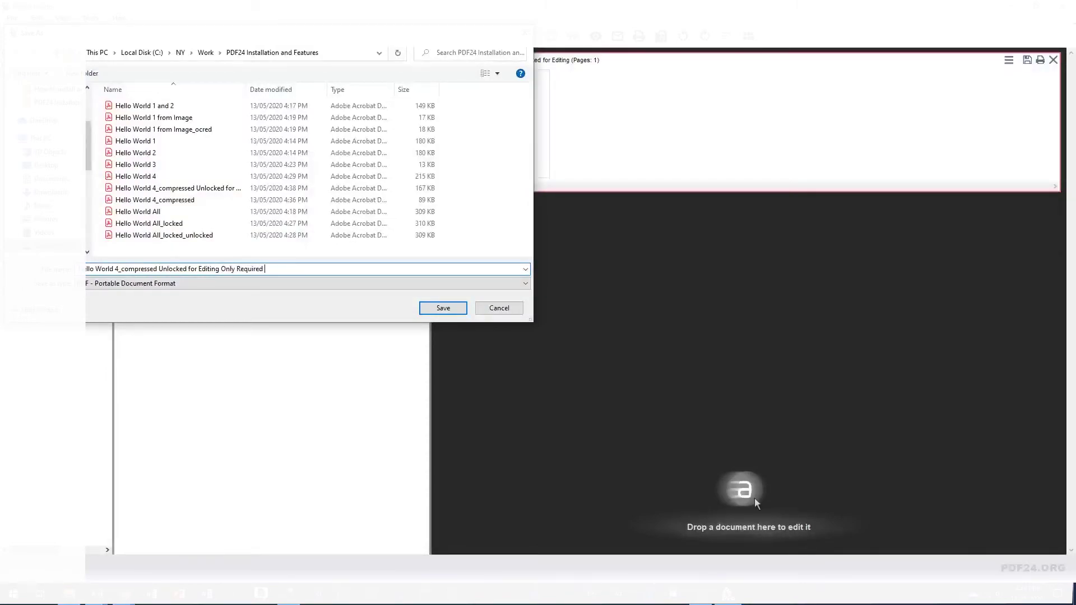
type("Pages")
key("Return")
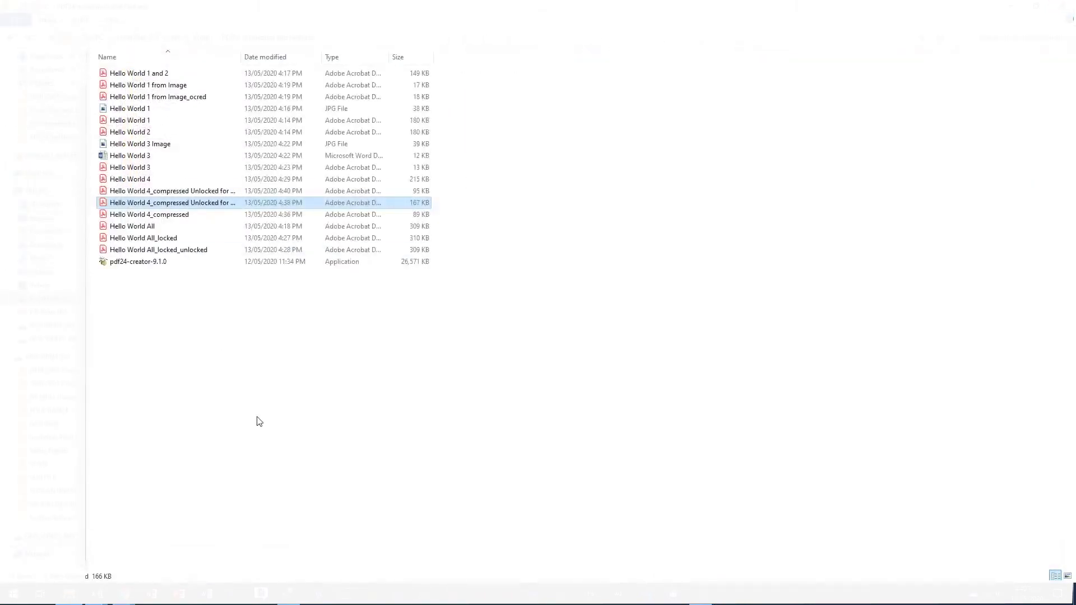
Step: Widen the Name column and open the Only Required Pages PDF to check its single page
left_click_drag(241, 53, 384, 54)
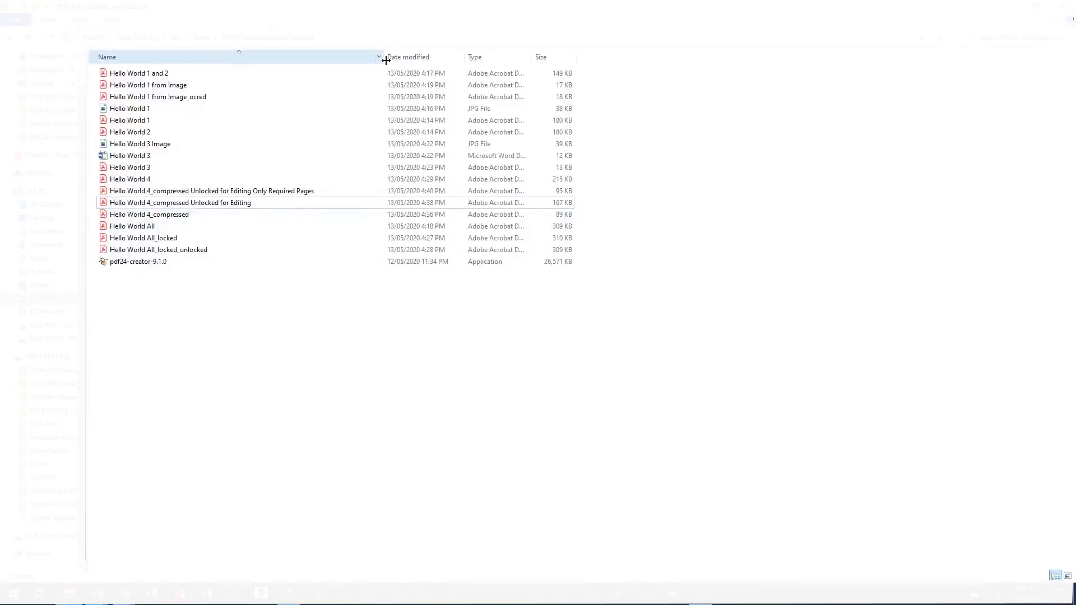
left_click(232, 193)
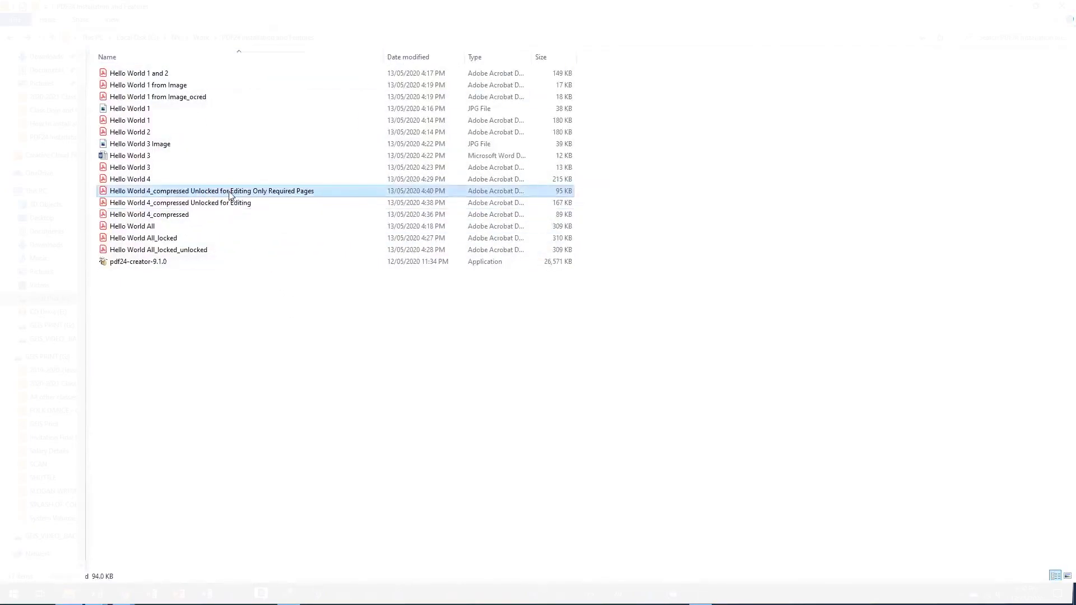
double_click(171, 191)
scroll(353, 288, "down", 5)
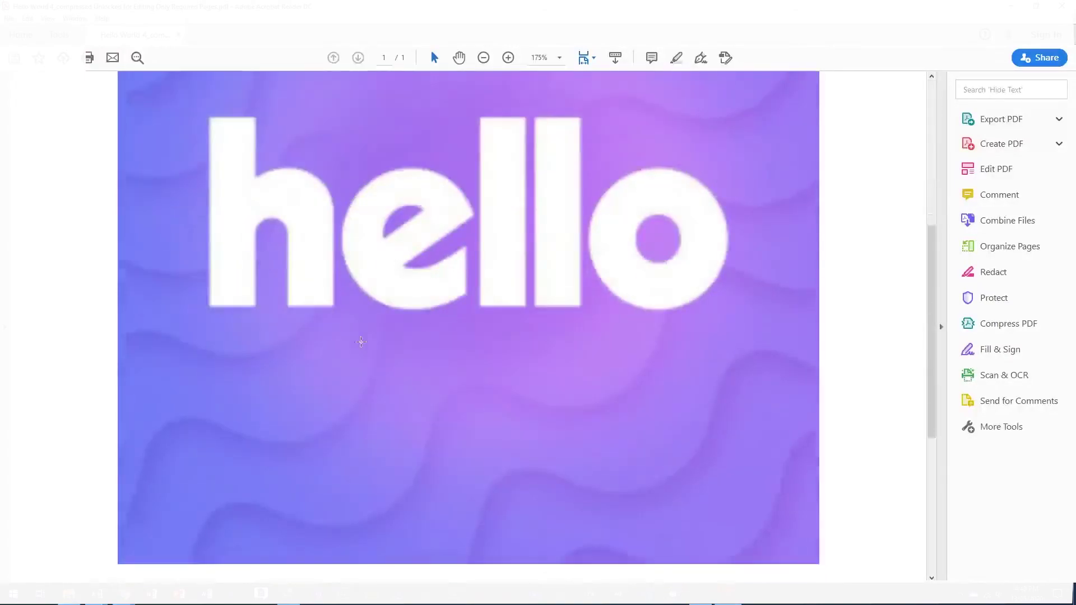
scroll(360, 341, "down", 5)
scroll(369, 374, "up", 3)
Step: Try Edit PDF in Reader, dismiss the notice, and refresh the folder listing
left_click(1000, 168)
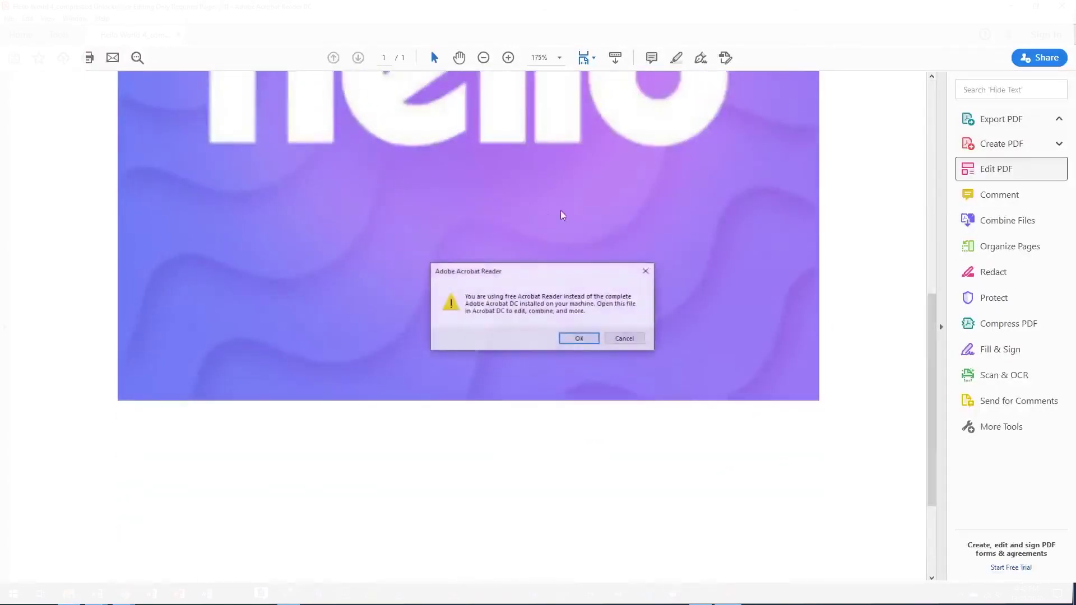
left_click(578, 338)
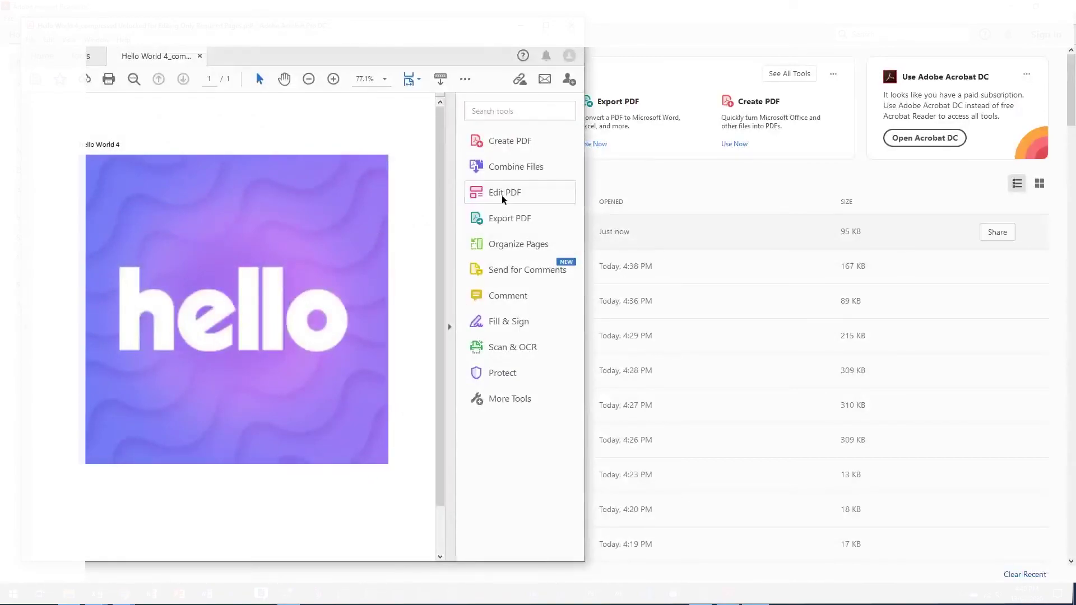
left_click(503, 195)
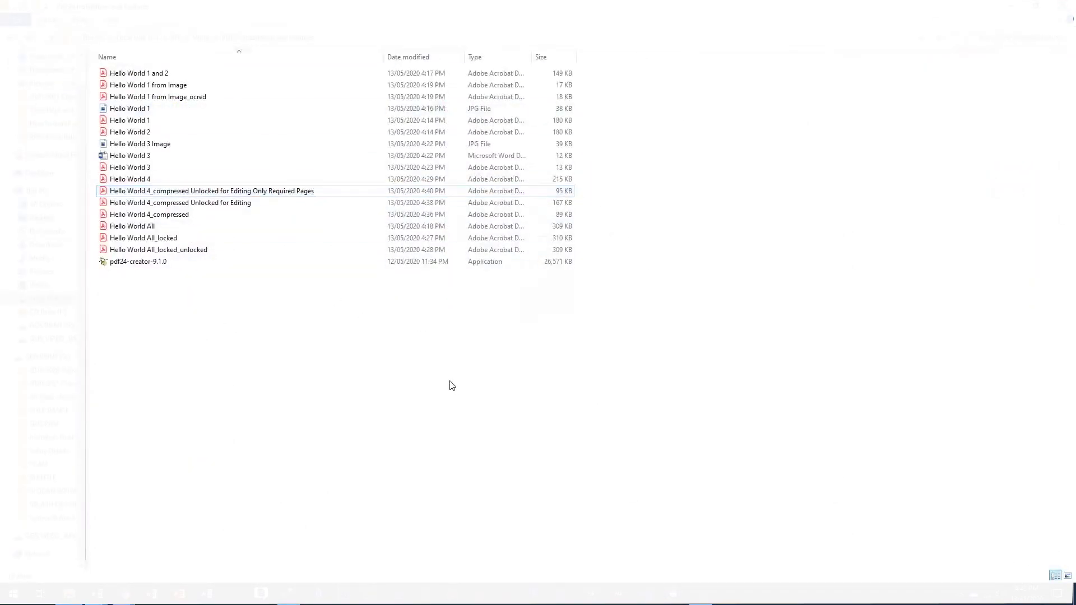
right_click(452, 386)
left_click(480, 229)
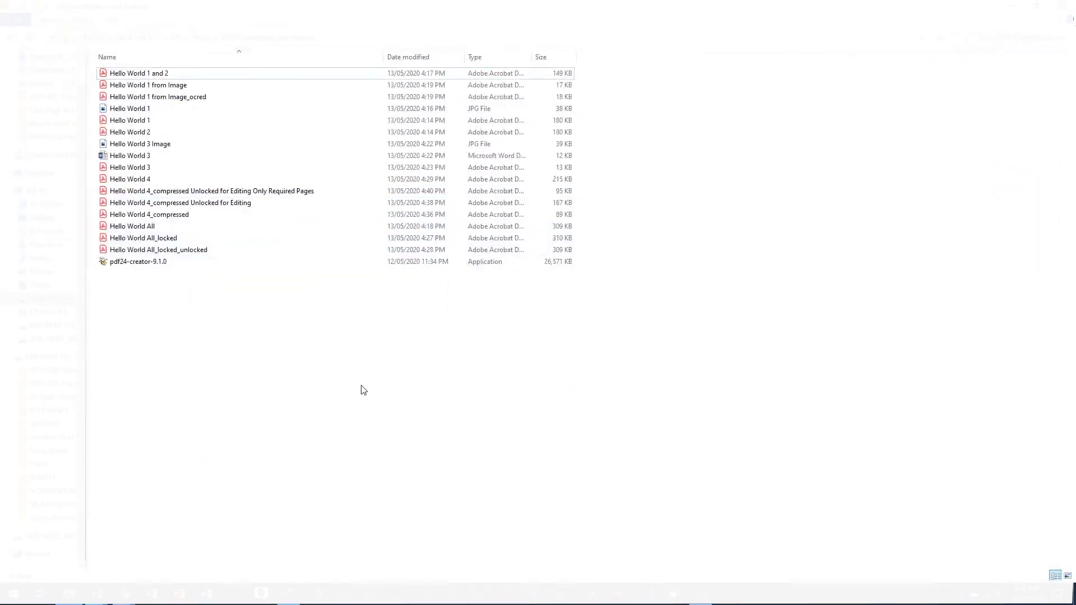